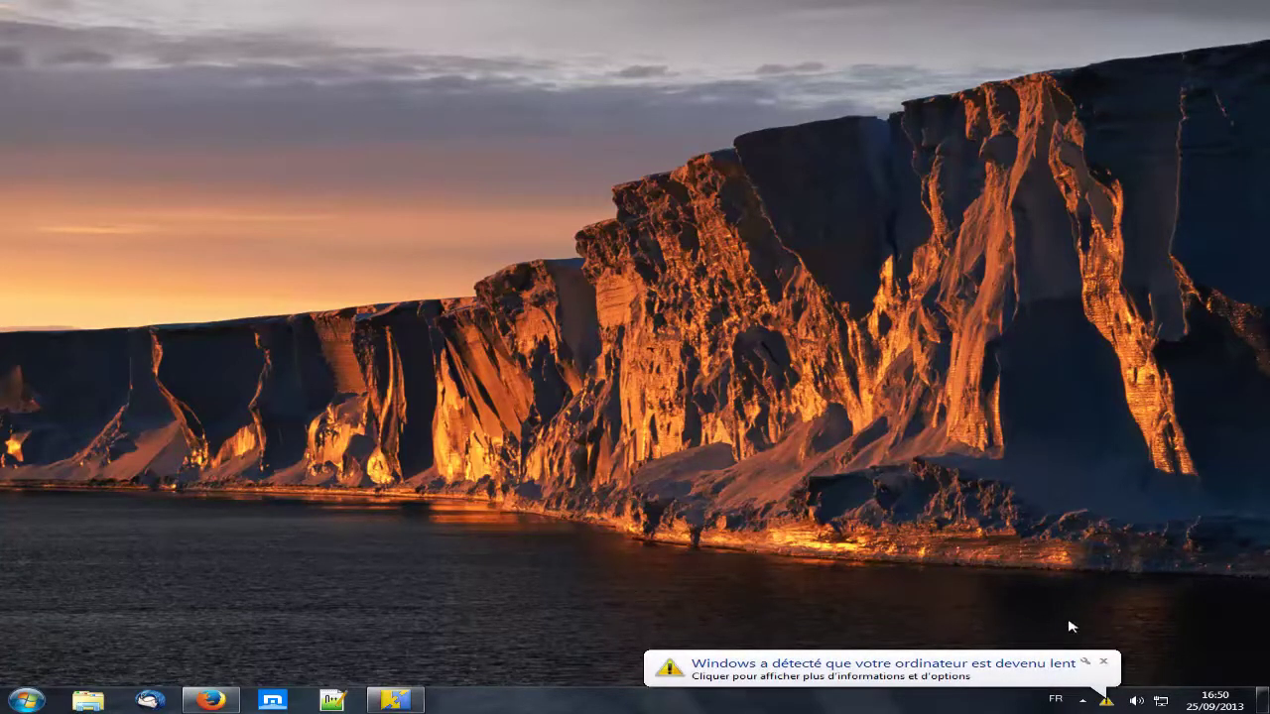
Dismiss the Windows notification about the slow computer.
left_click(1104, 662)
left_click(1104, 662)
left_click(1103, 661)
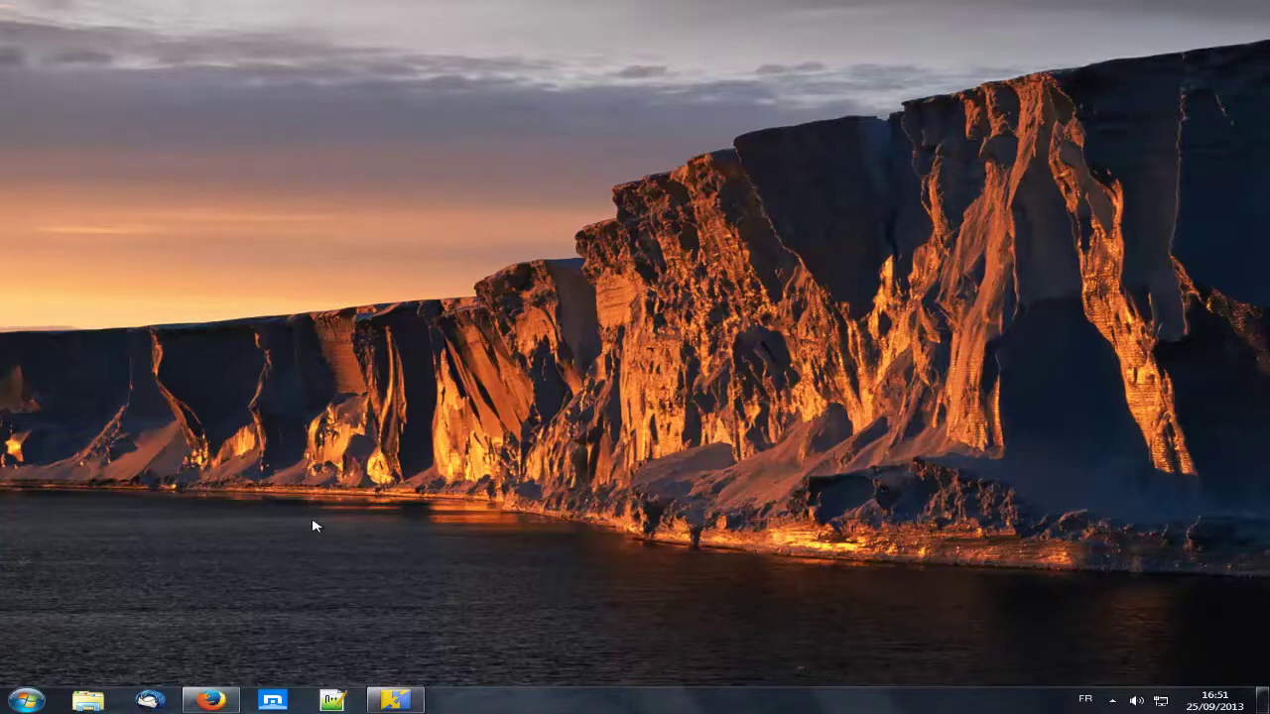
Switch to Firefox, choose the PC version of TI Connect and open its download page.
left_click(208, 701)
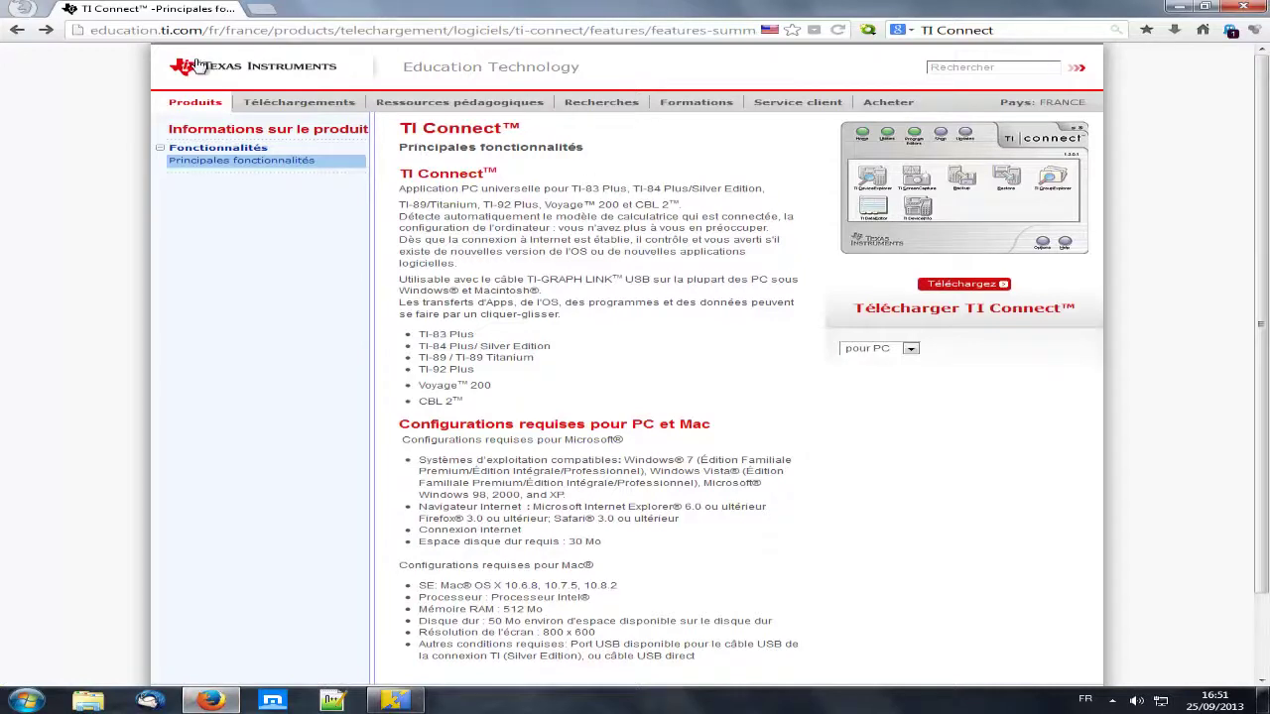
mouse_move(256, 104)
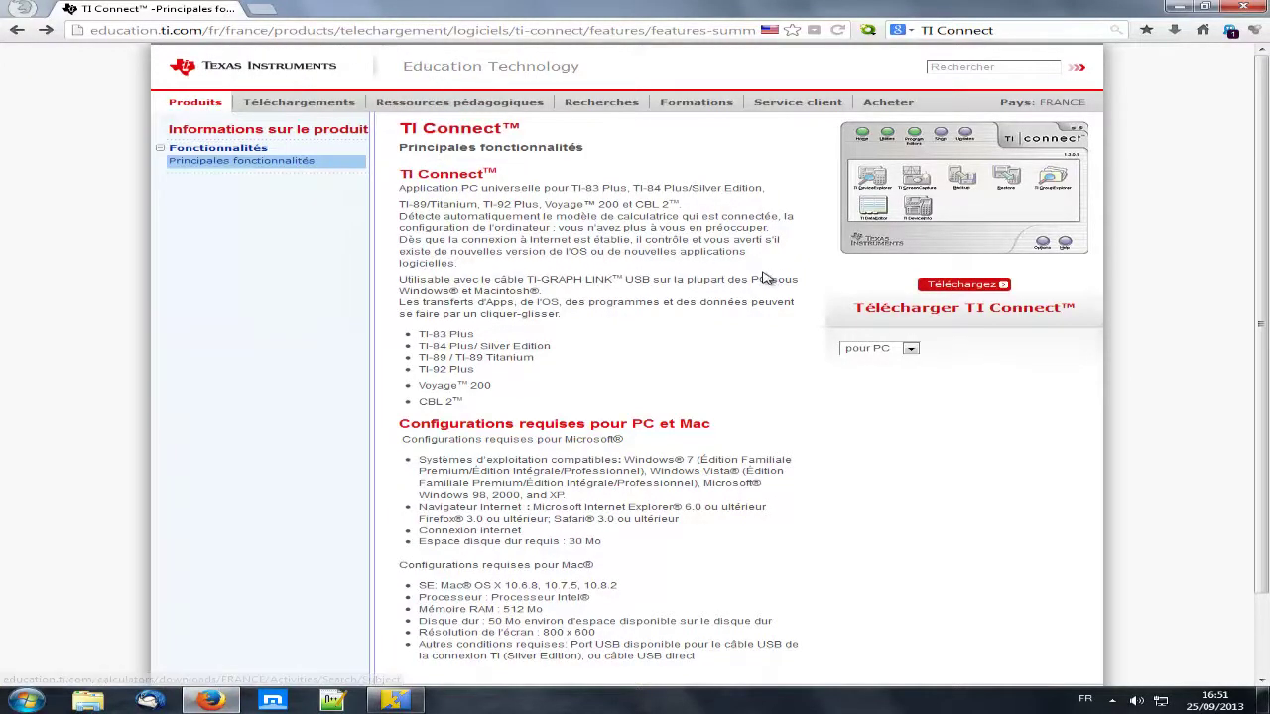
scroll(496, 198, "down", 2)
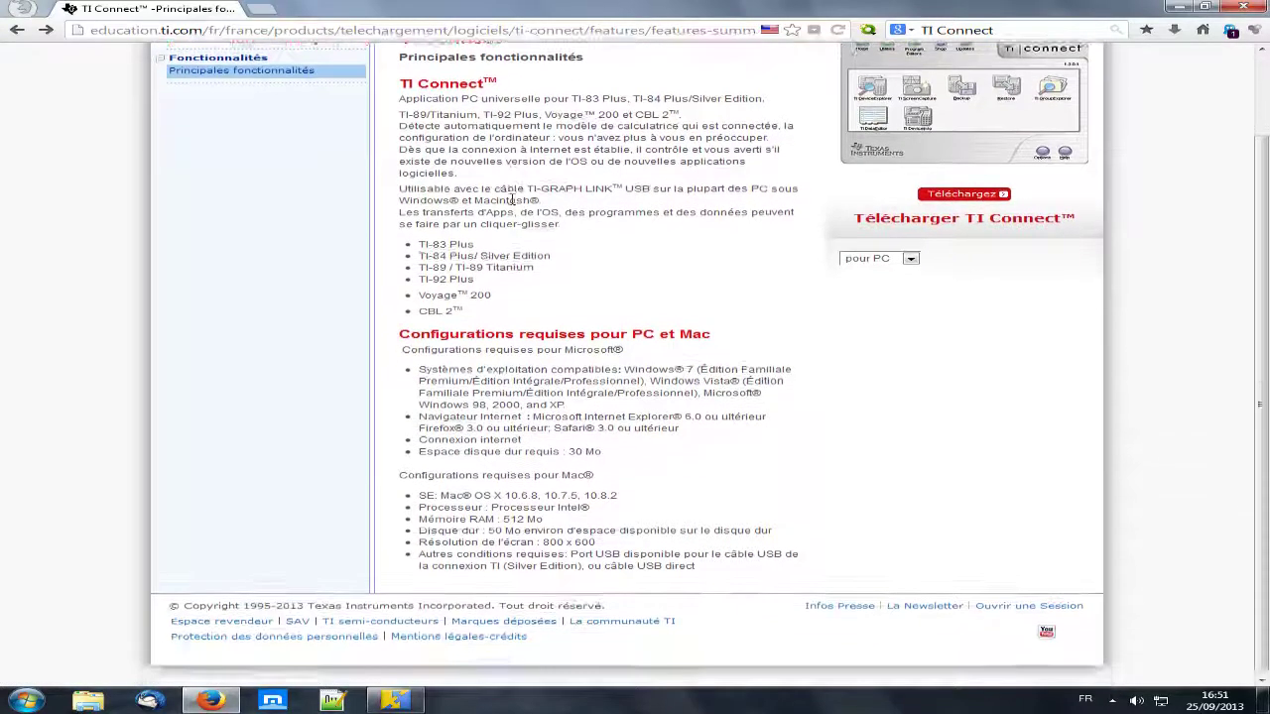
scroll(447, 183, "up", 2)
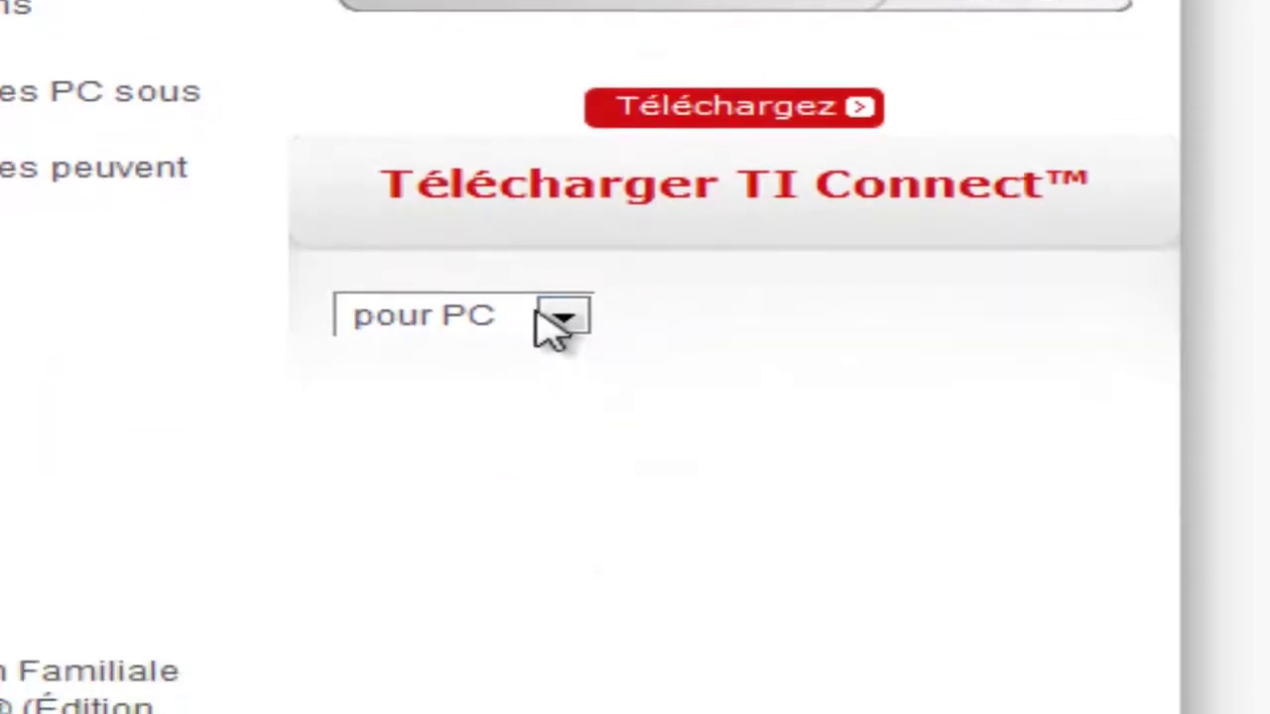
left_click(561, 365)
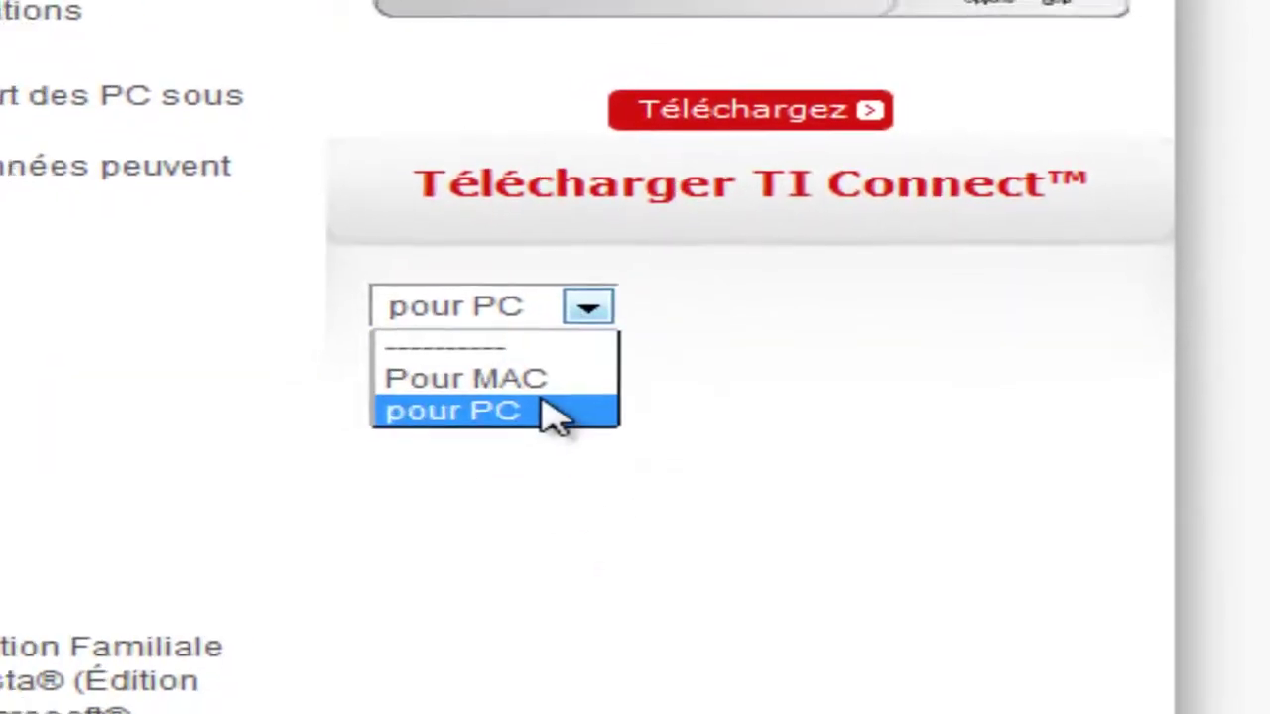
left_click(530, 414)
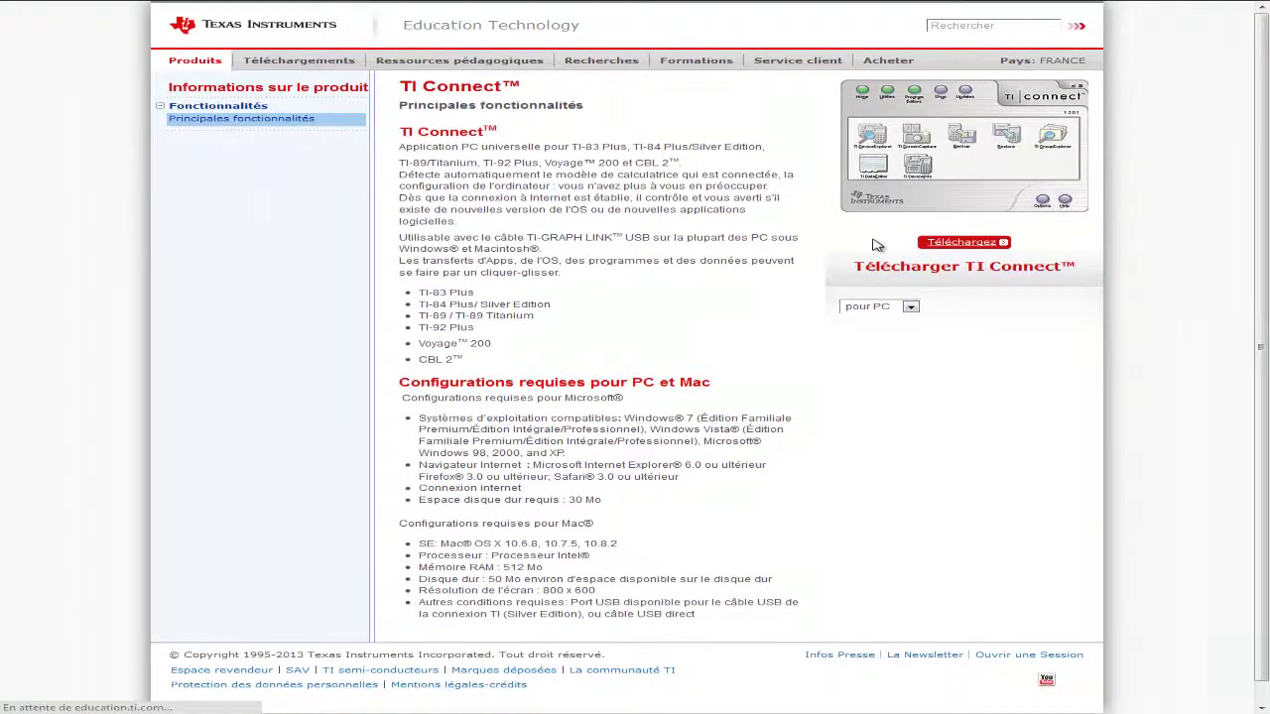
left_click(949, 245)
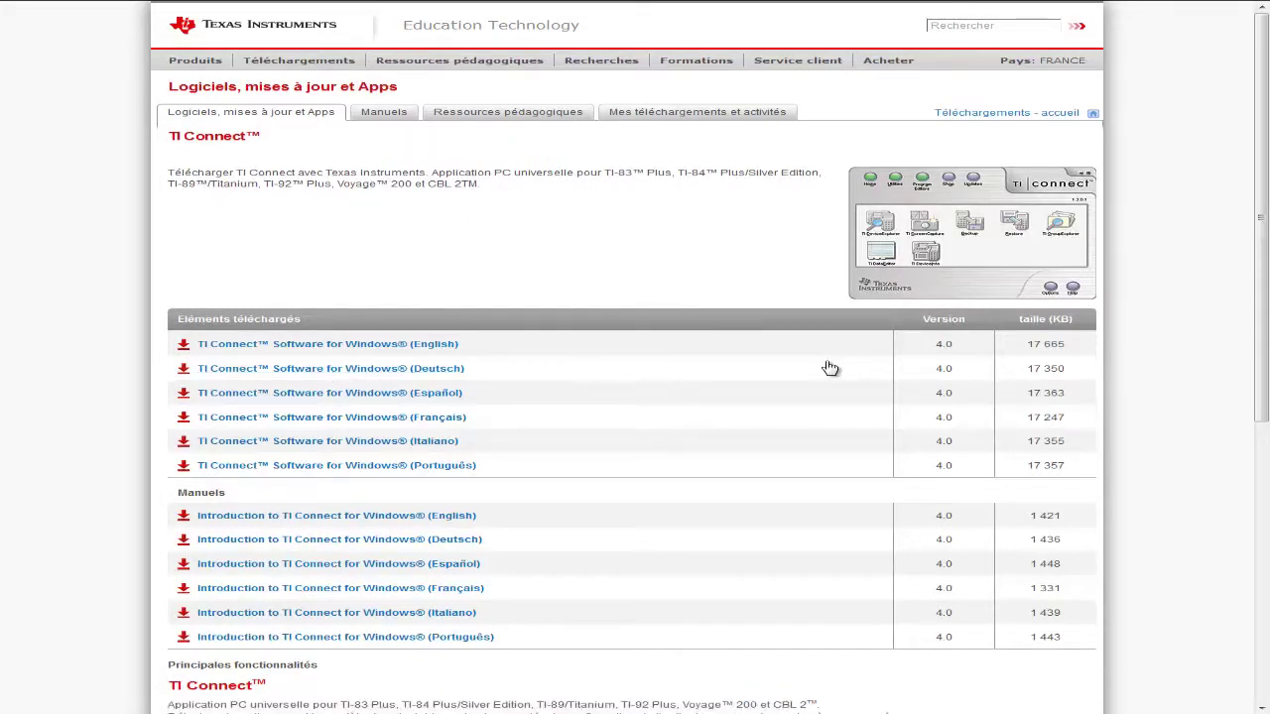
Request the French TI Connect software for Windows without signing in, then cancel saving the installer and close the browser.
scroll(830, 368, "down", 2)
scroll(11, 235, "down", 2)
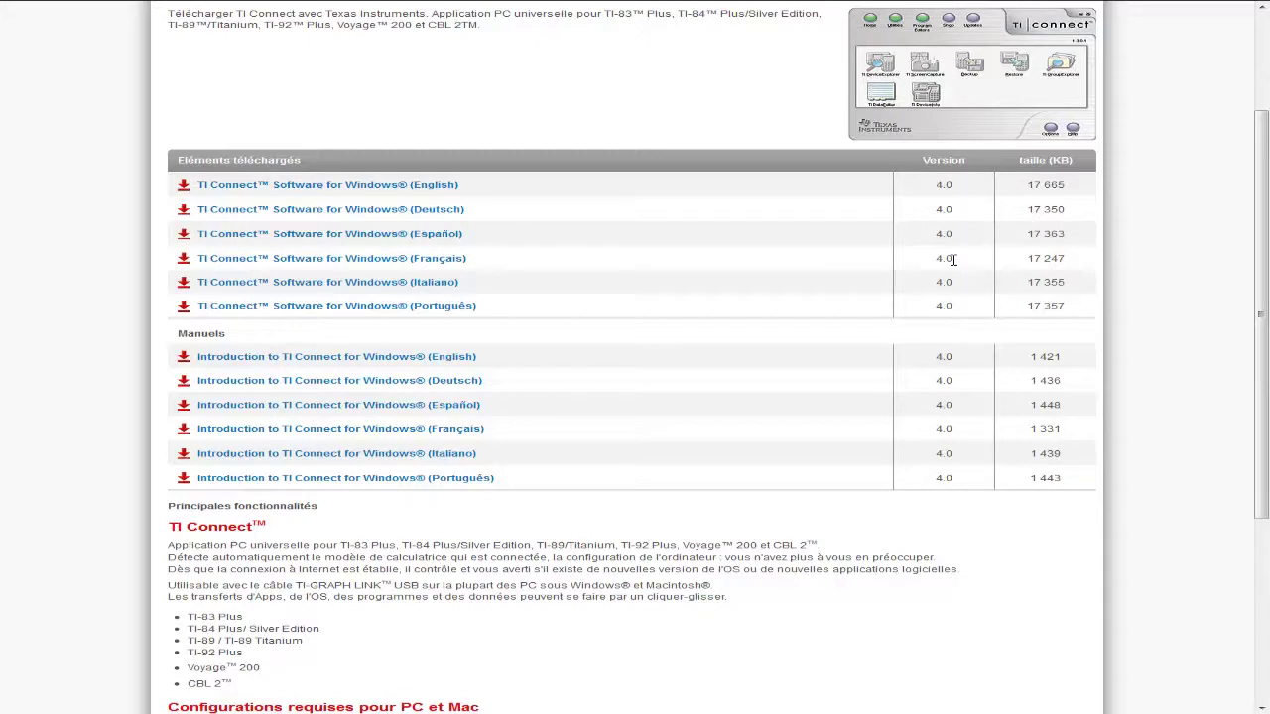
left_click(448, 263)
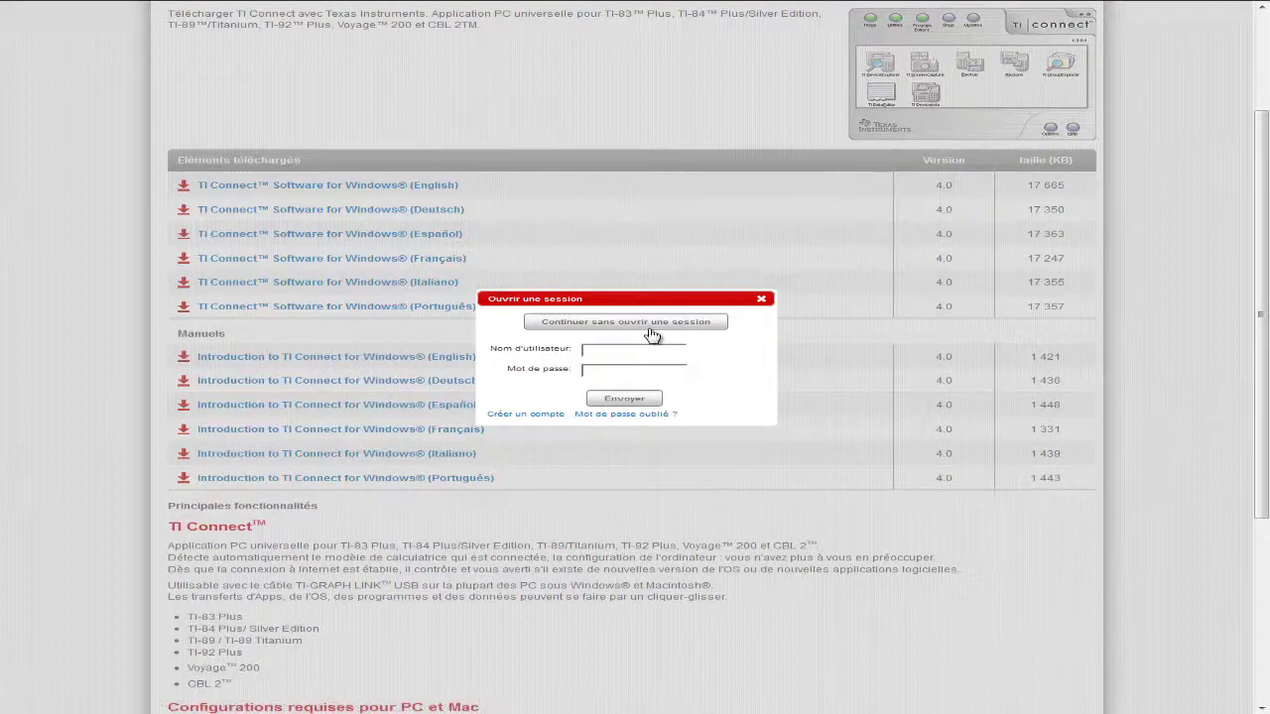
left_click(652, 322)
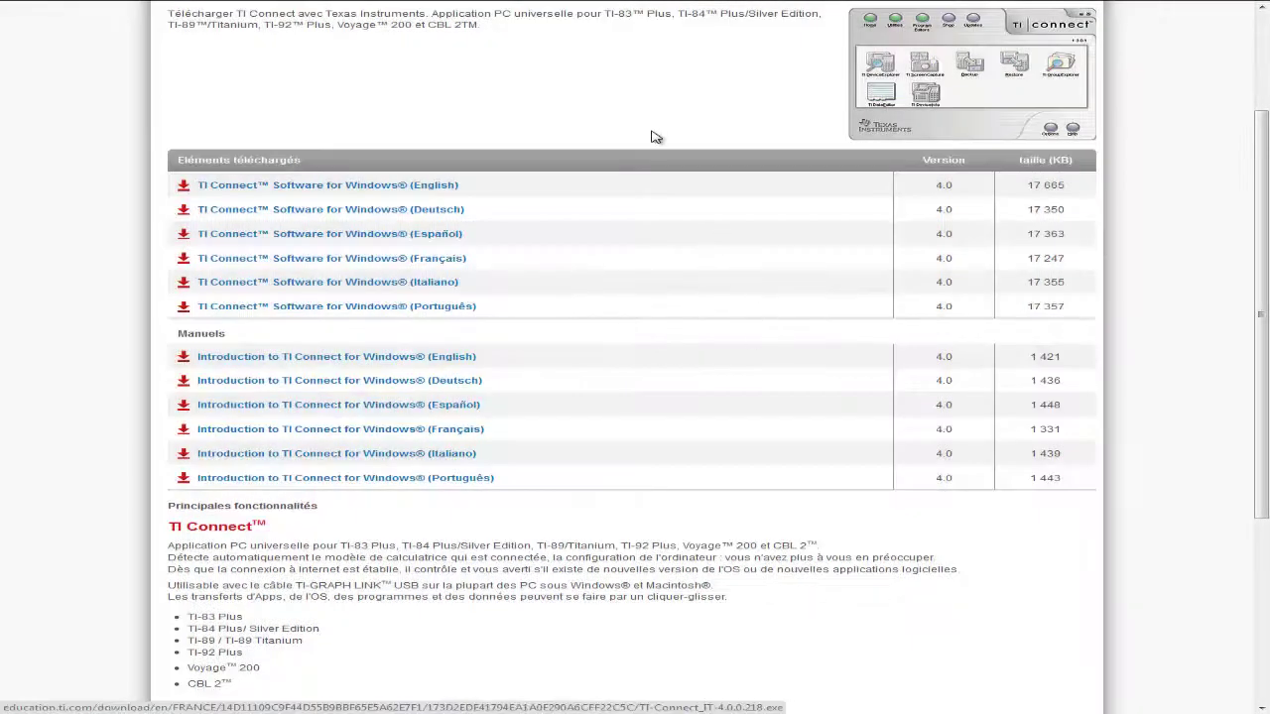
scroll(318, 91, "up", 2)
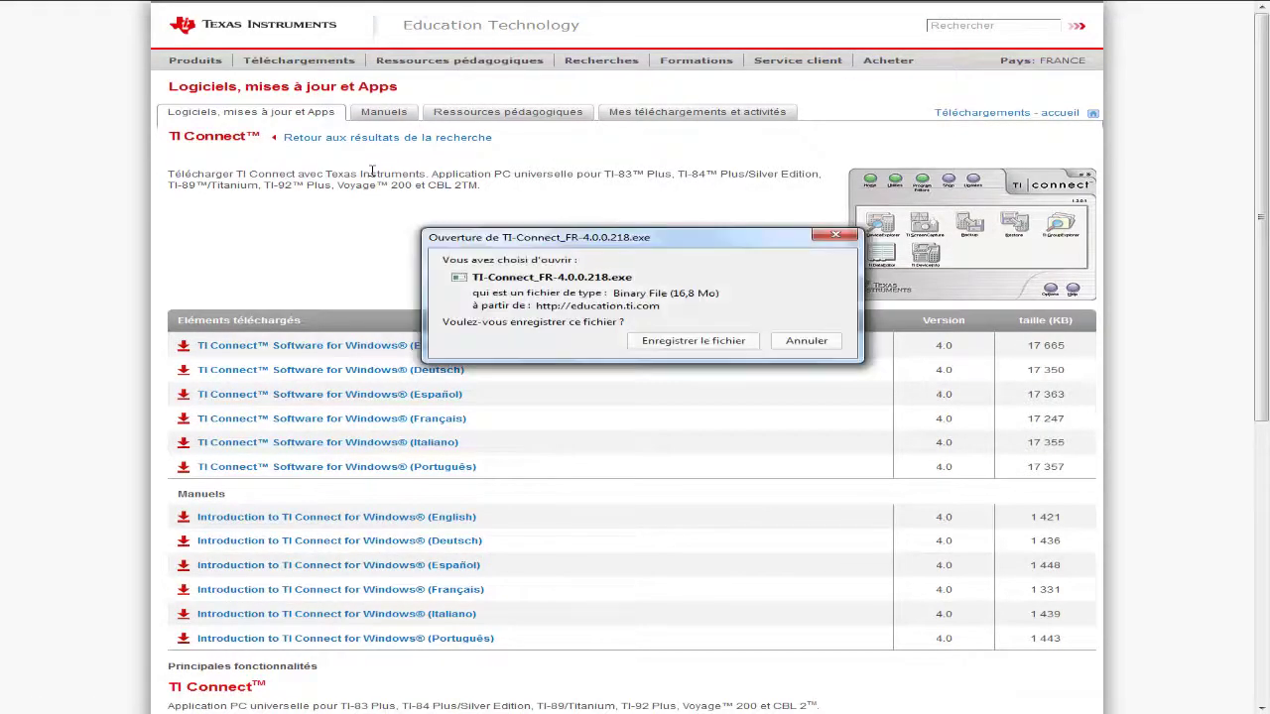
left_click(806, 341)
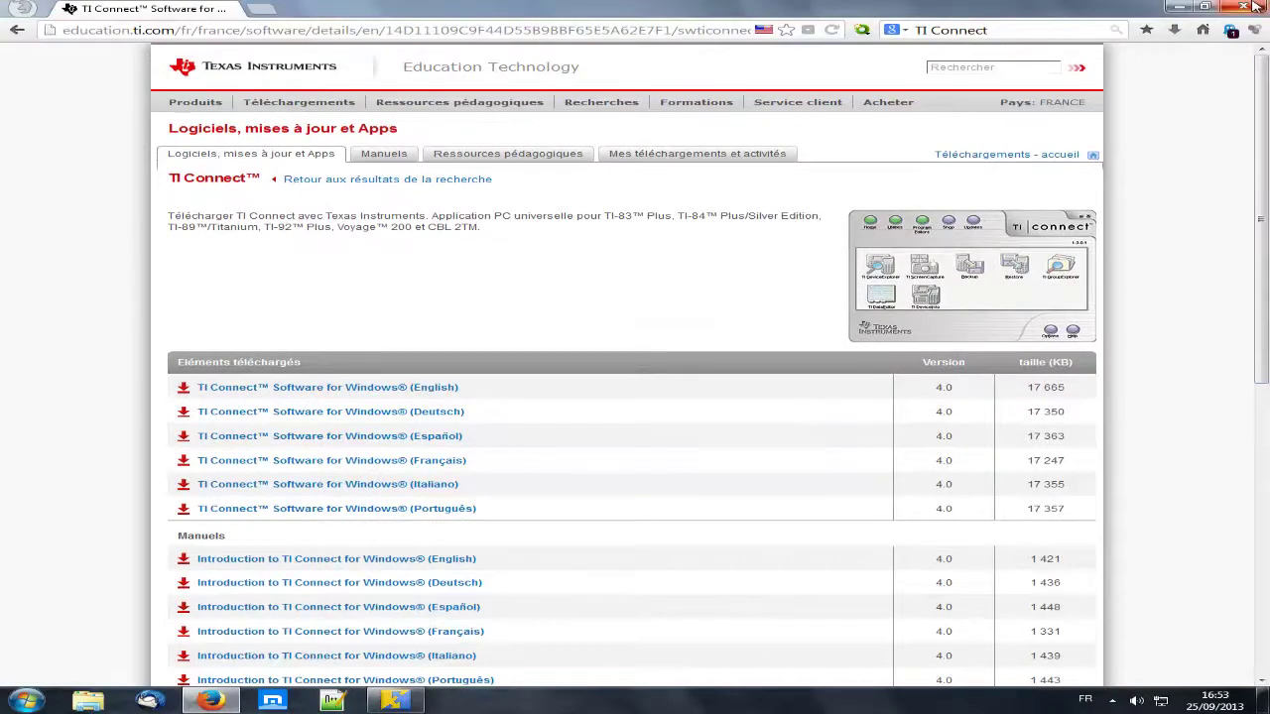
left_click(1255, 7)
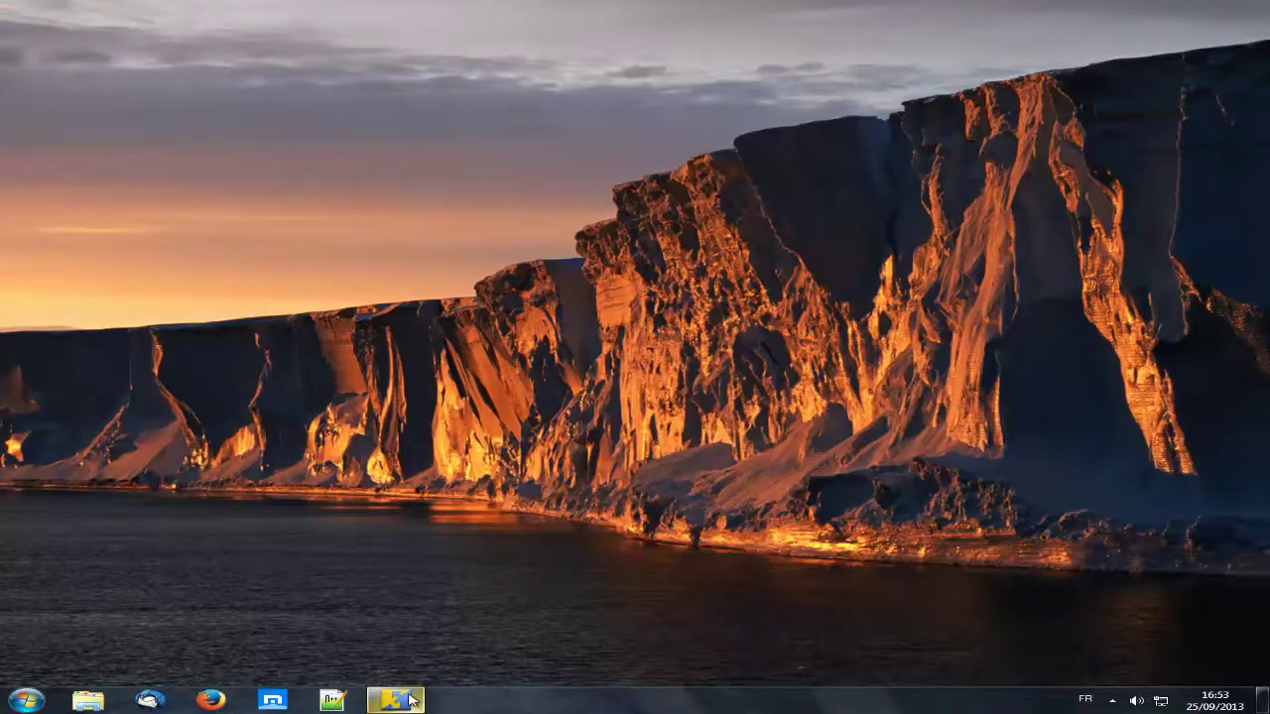
Switch to TI Connect and connect TI DeviceExplorer to the TI-84 Plus Silver Edition on port USB 1.
left_click(413, 701)
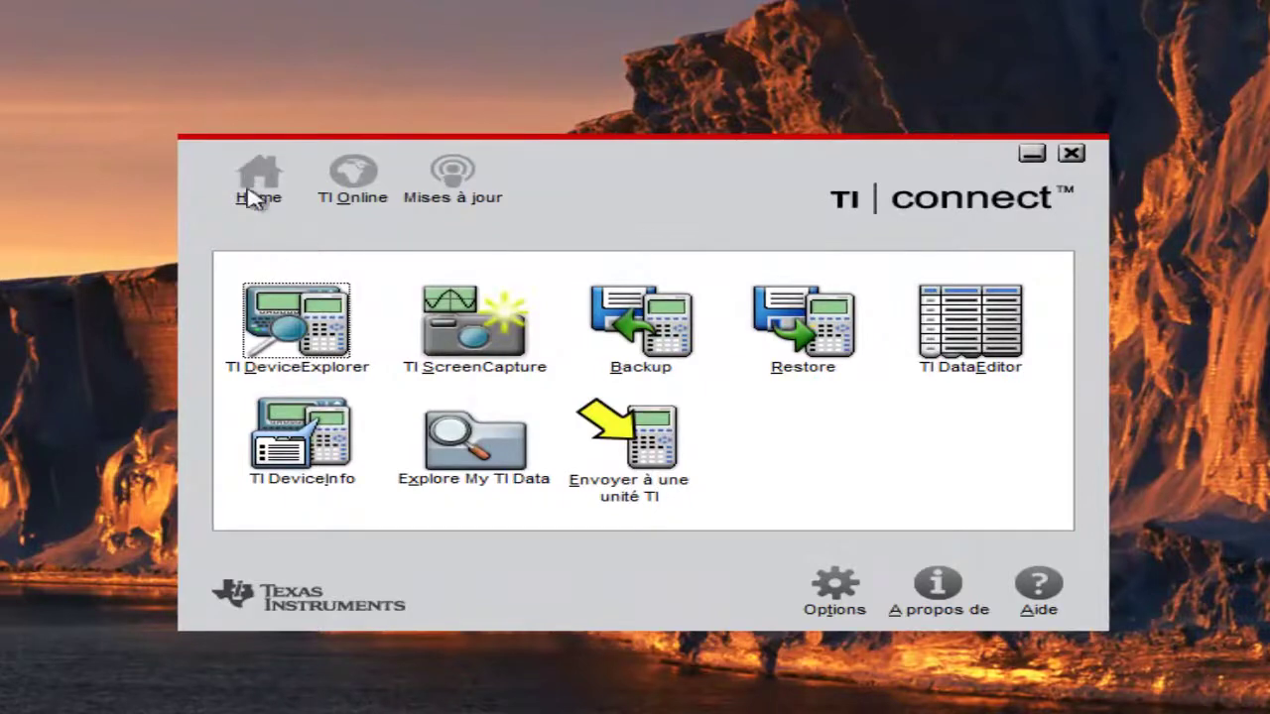
left_click(318, 330)
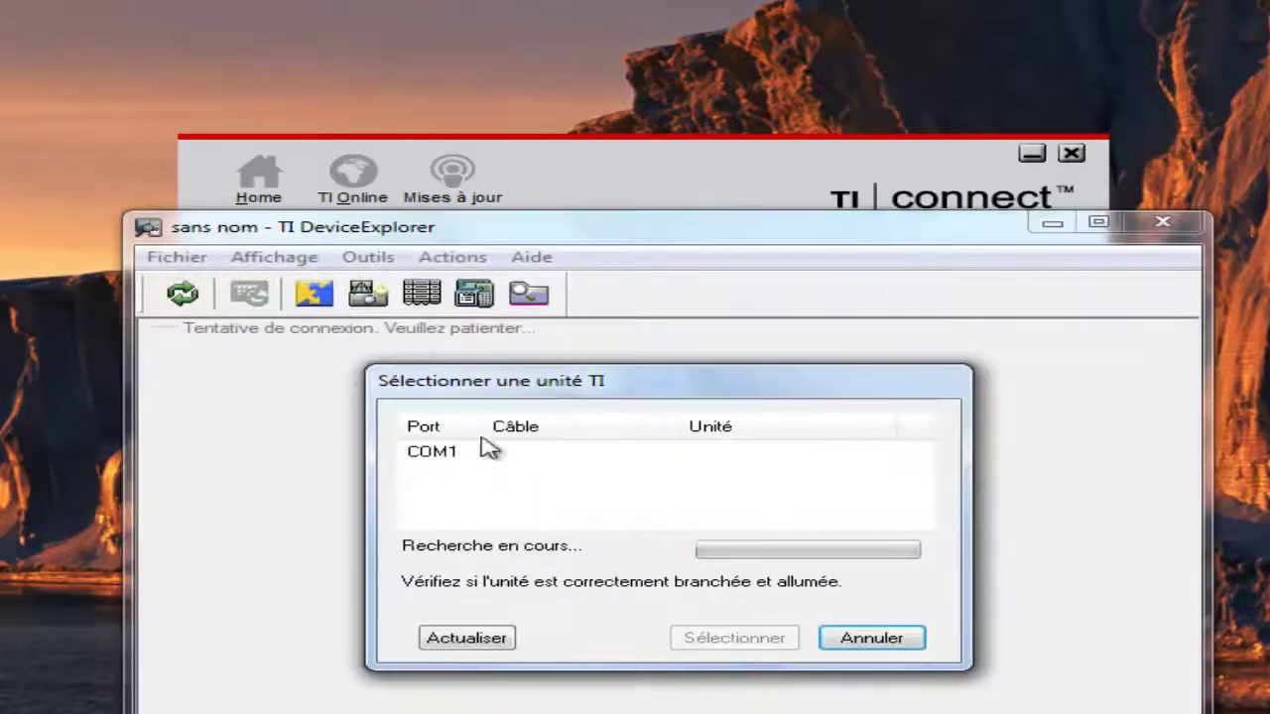
left_click(454, 456)
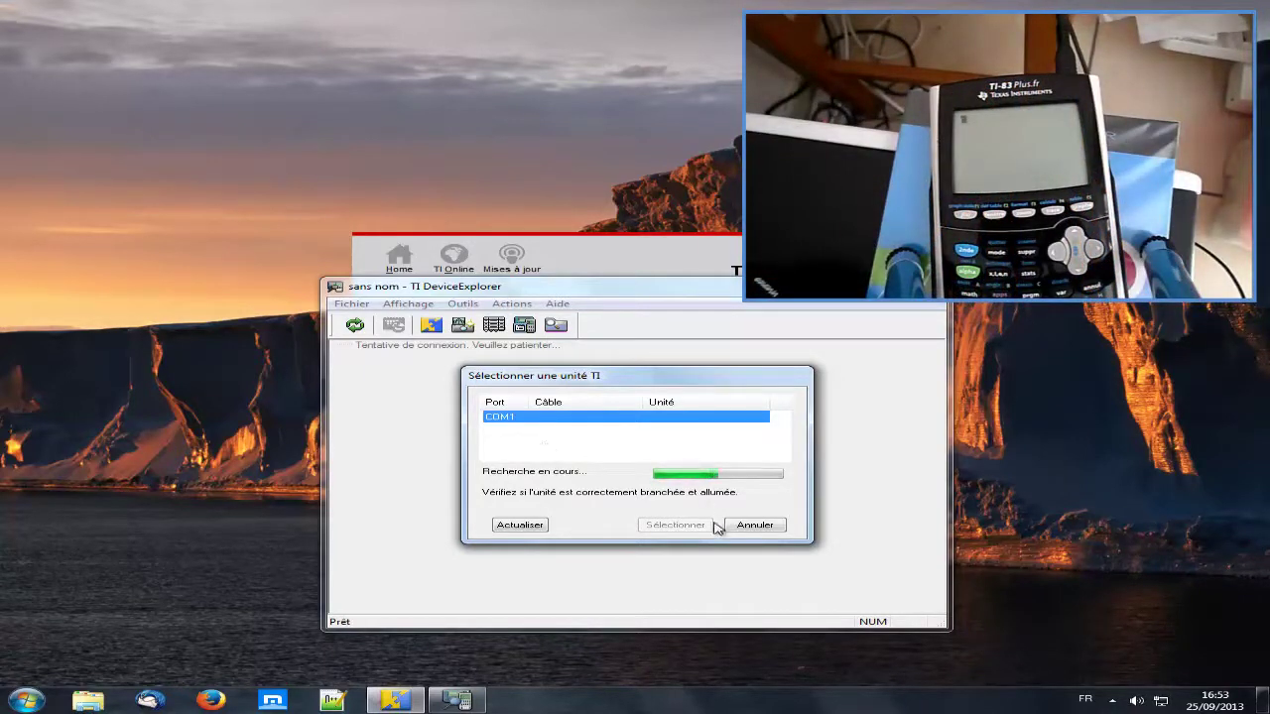
left_click(521, 525)
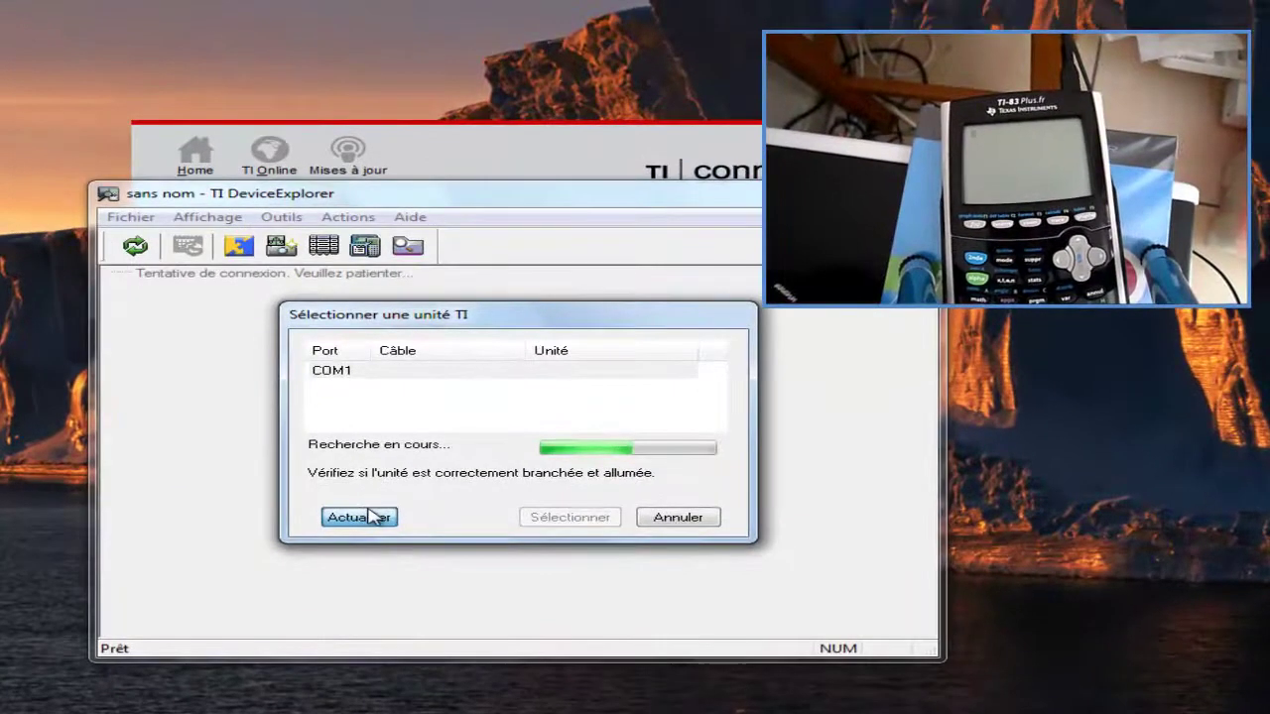
left_click(353, 523)
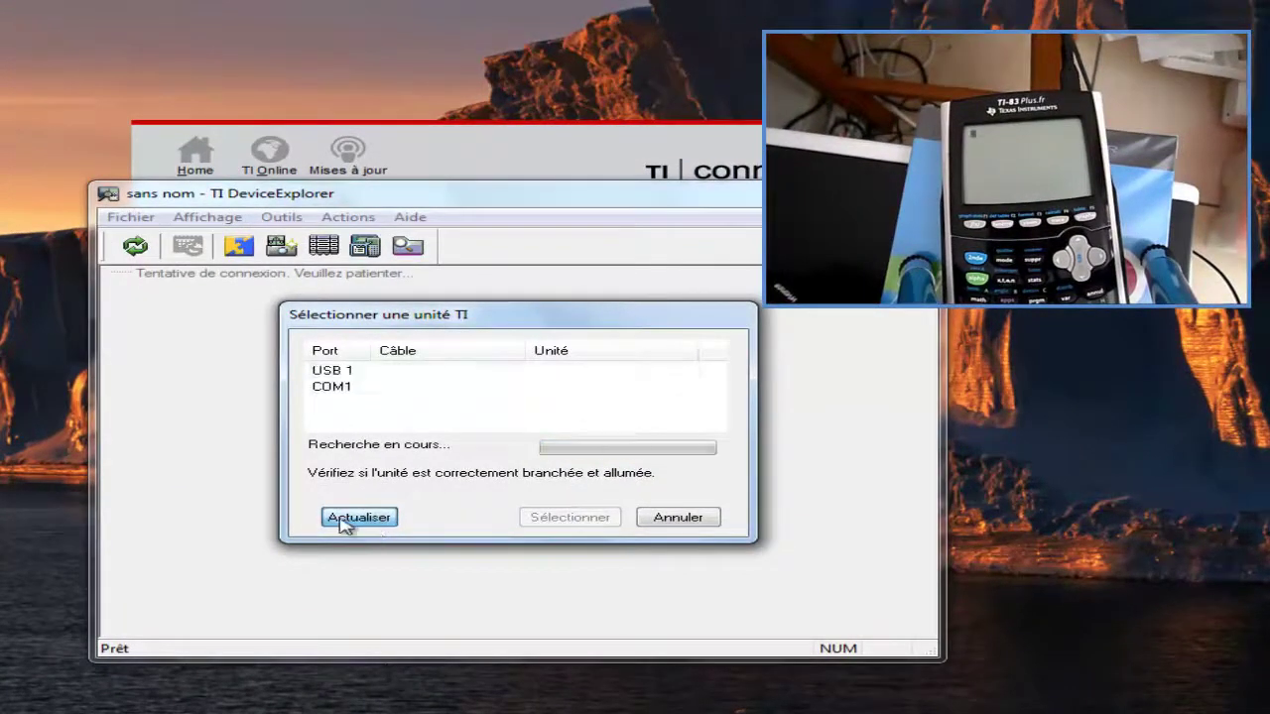
left_click(338, 374)
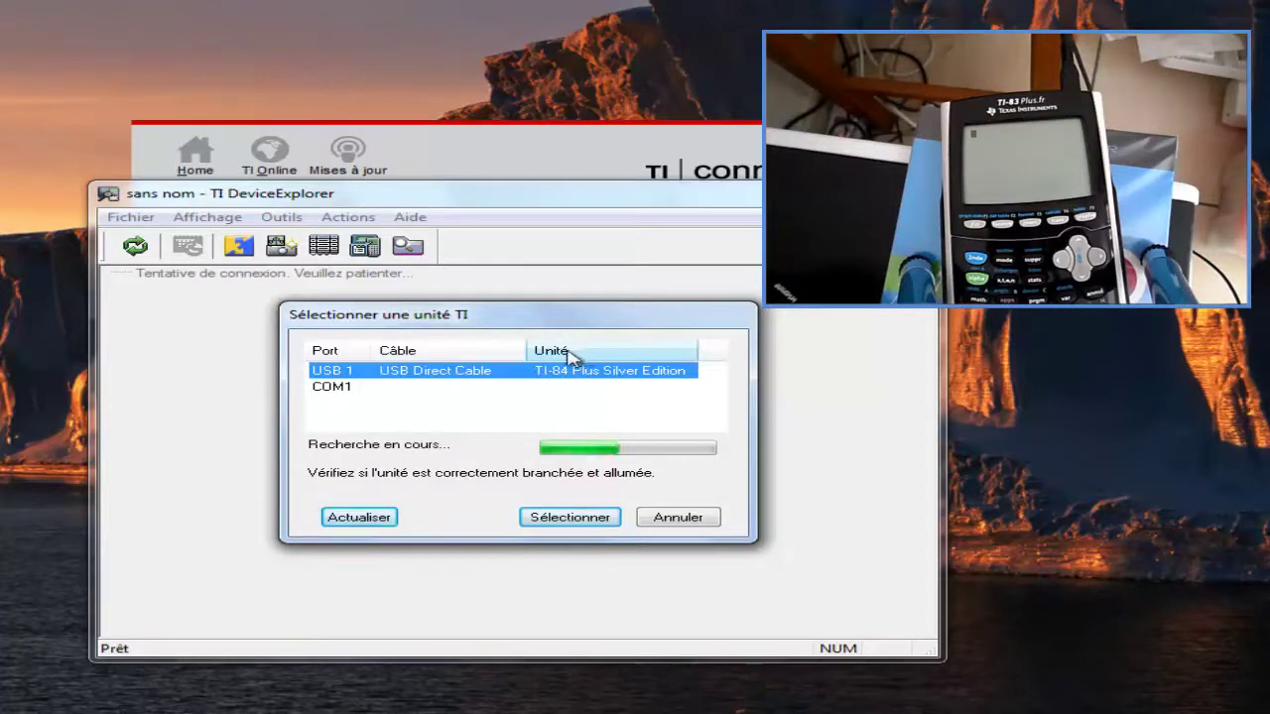
left_click(552, 522)
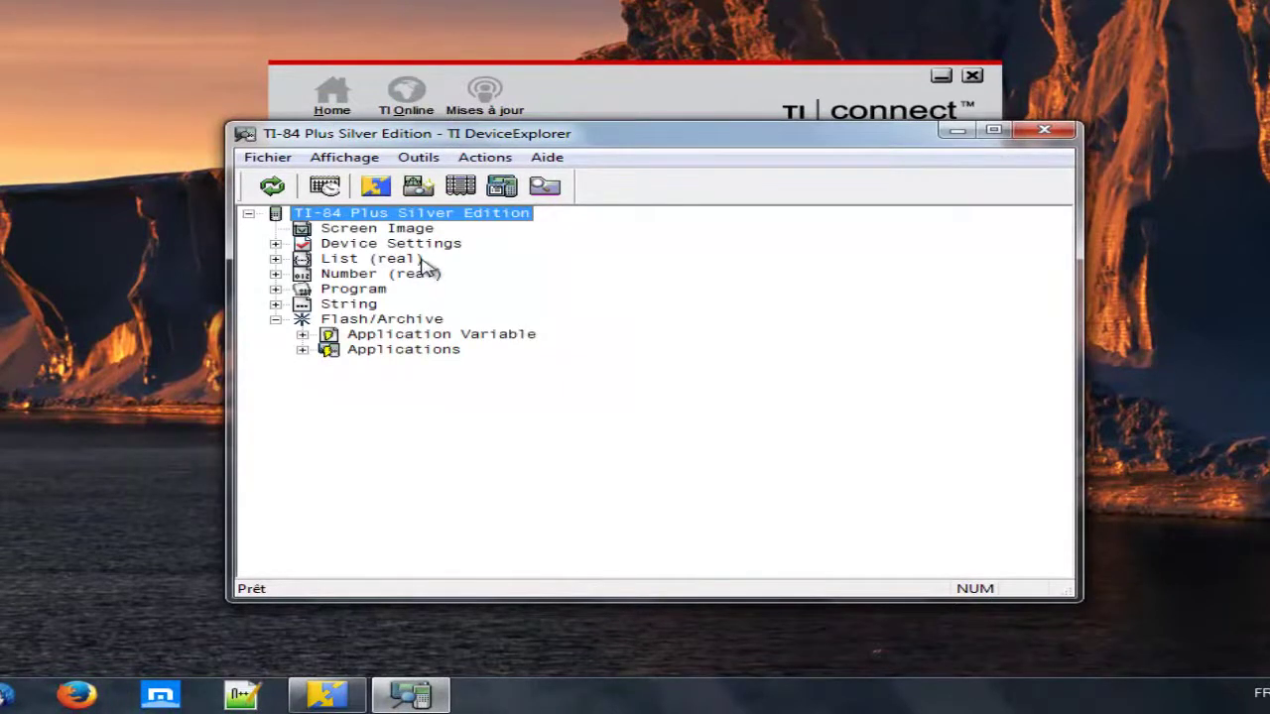
Examine the calculator's contents in the device tree, including the stored programs and the Flash/Archive group.
left_click(382, 230)
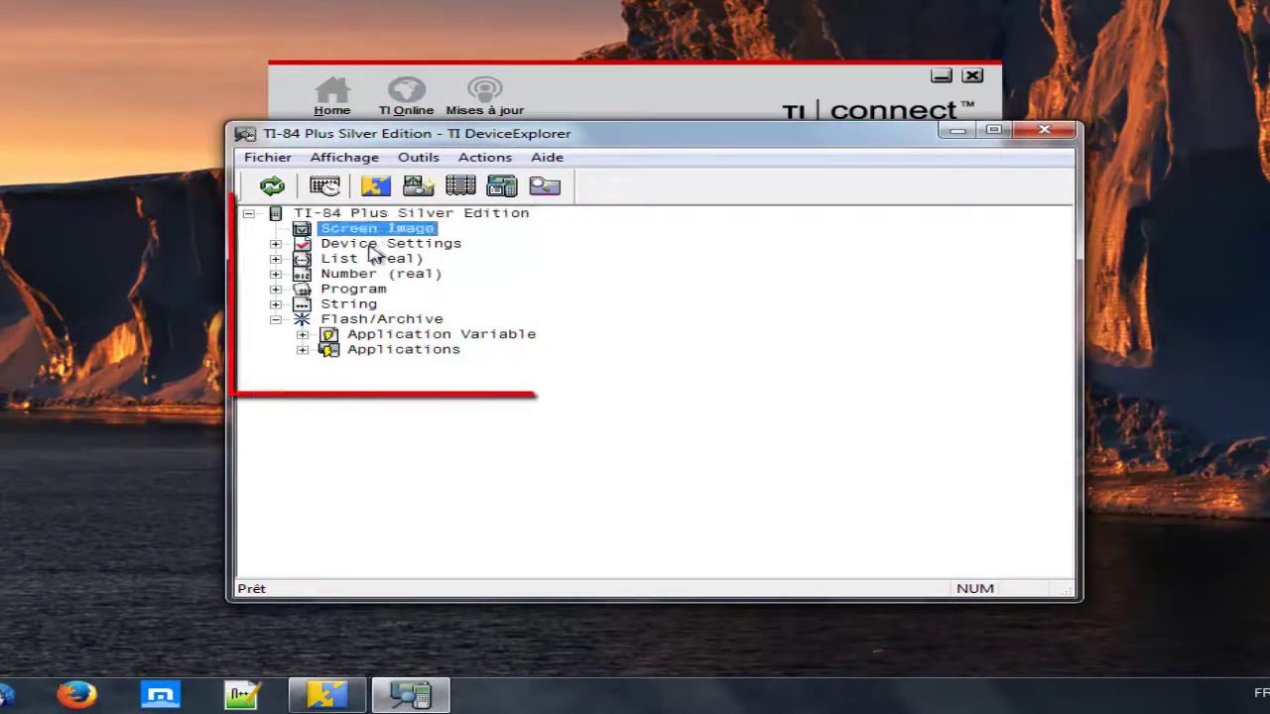
left_click(275, 289)
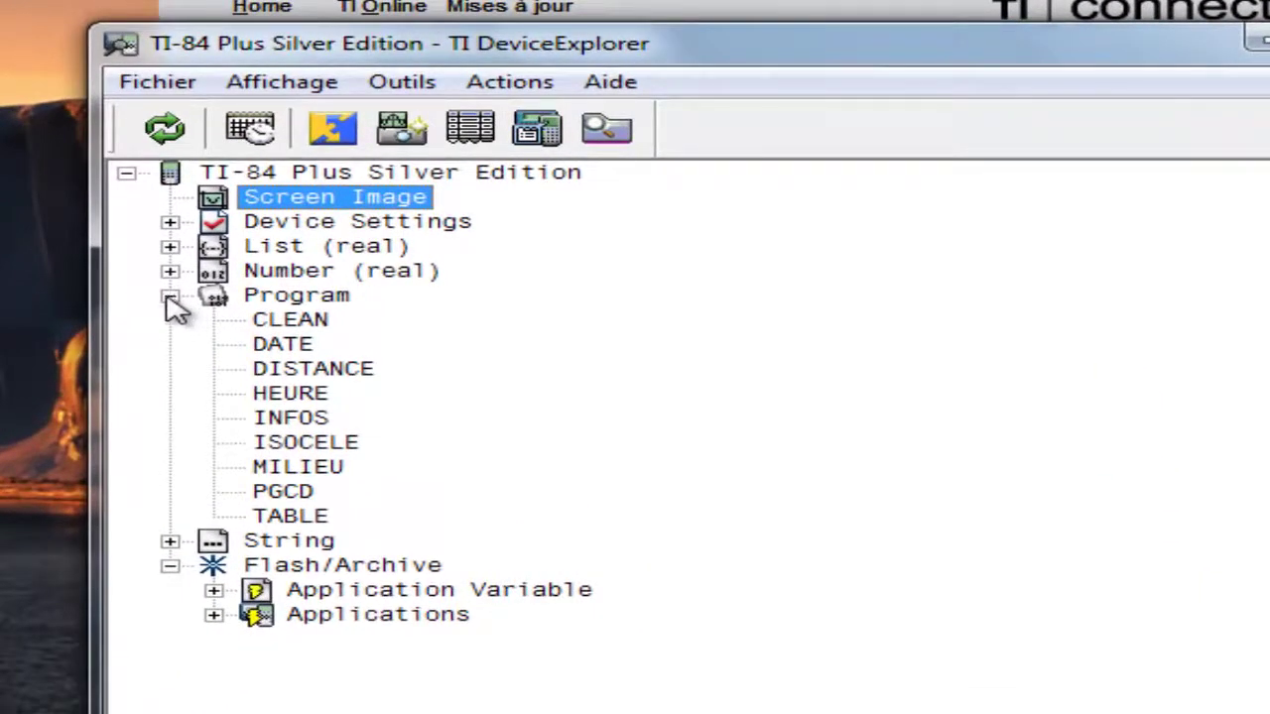
left_click(168, 297)
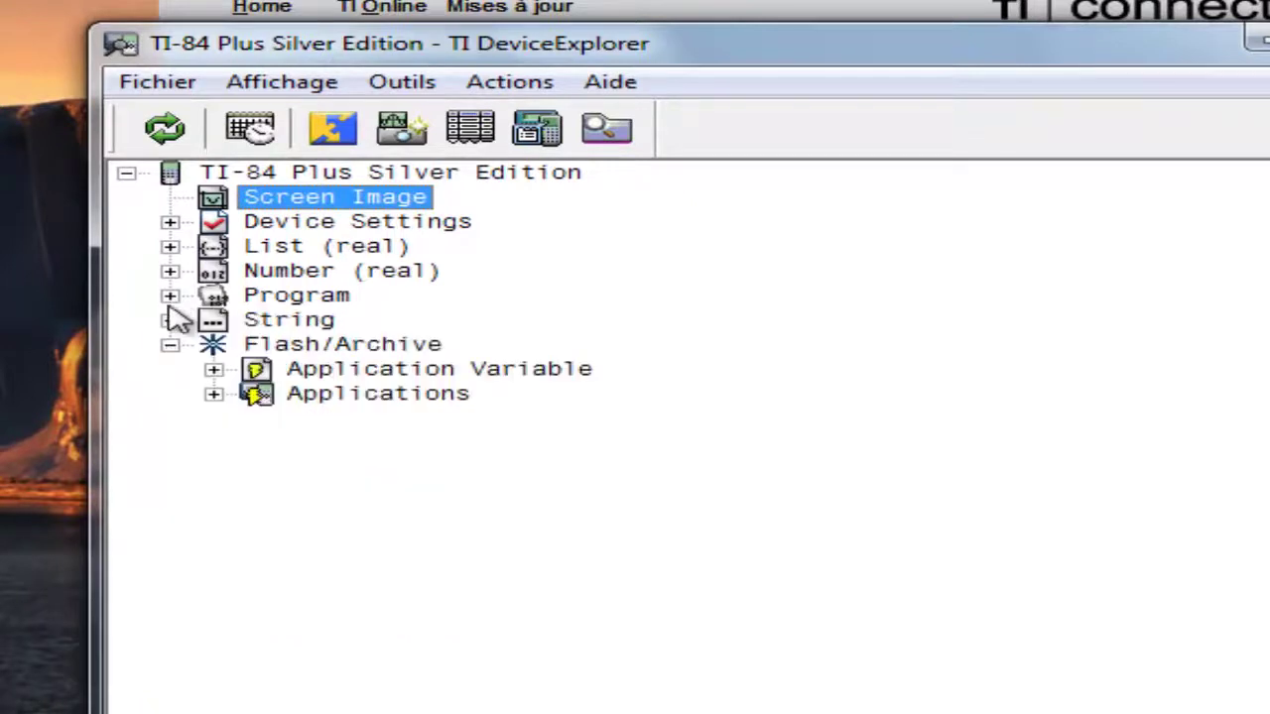
left_click(170, 345)
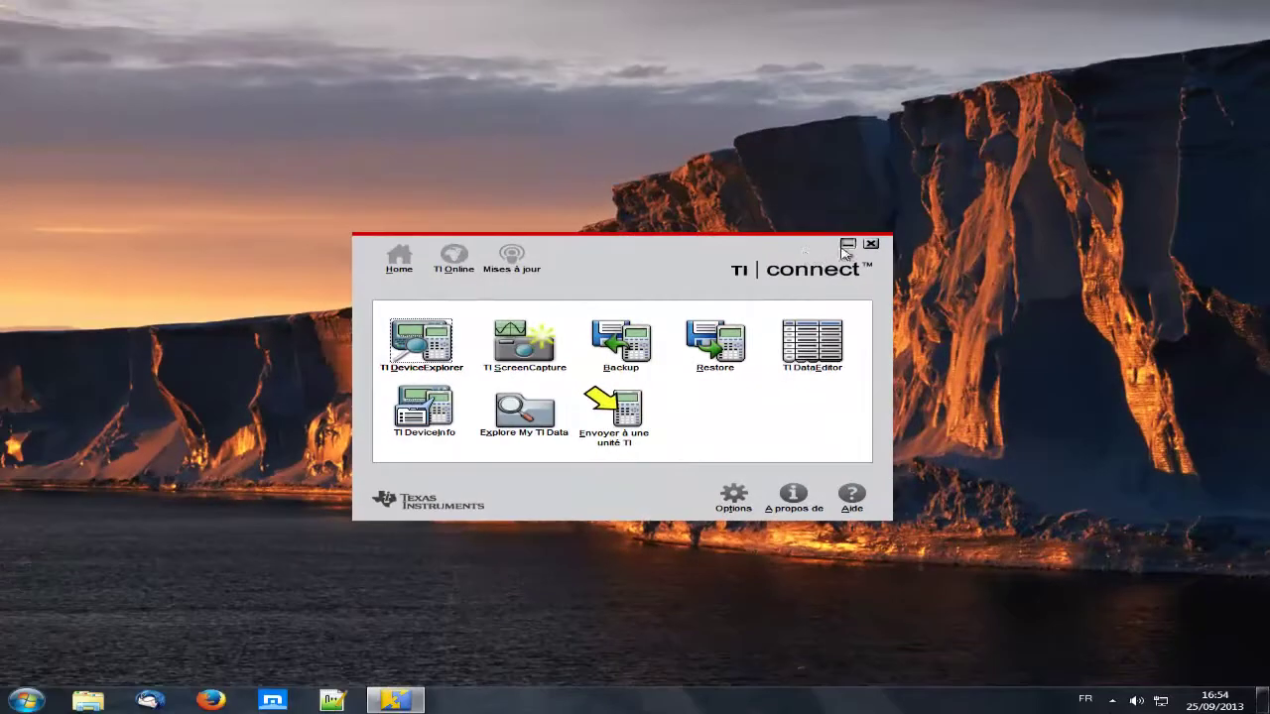
Minimise TI Connect, switch to Windows Explorer and extract playwav.zip into a playwav subfolder.
left_click(845, 247)
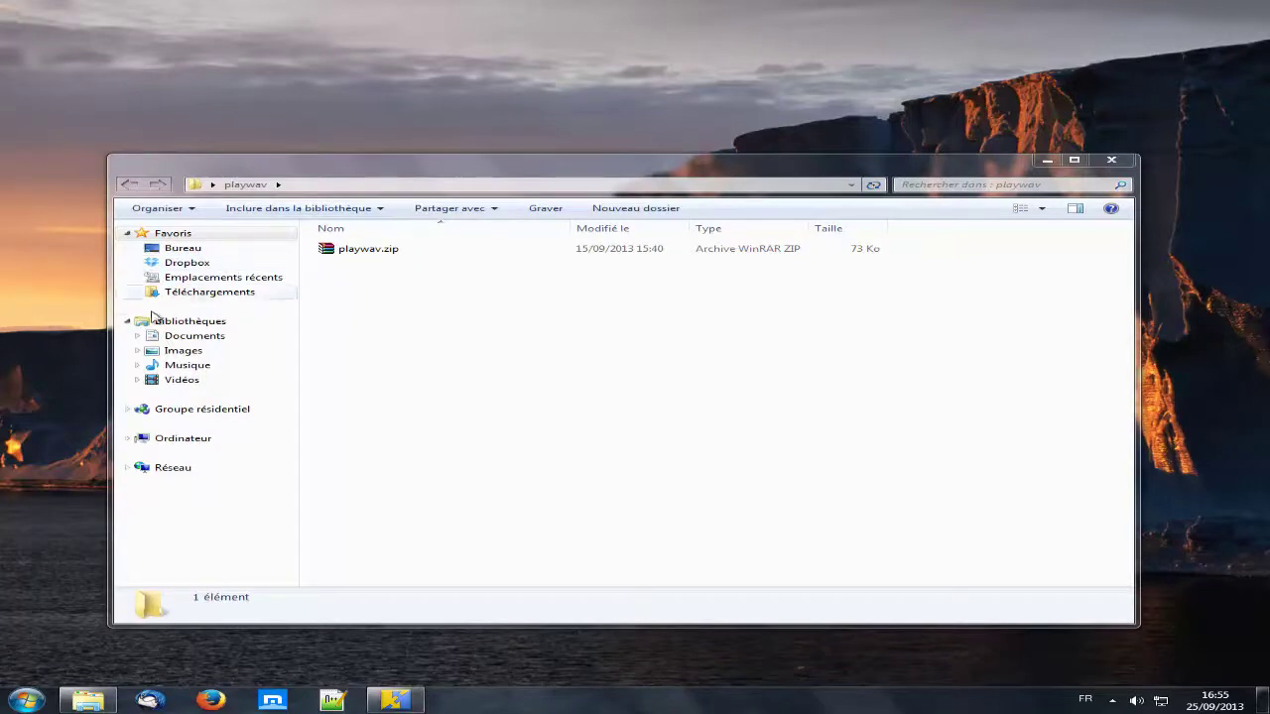
left_click(127, 322)
left_click(127, 233)
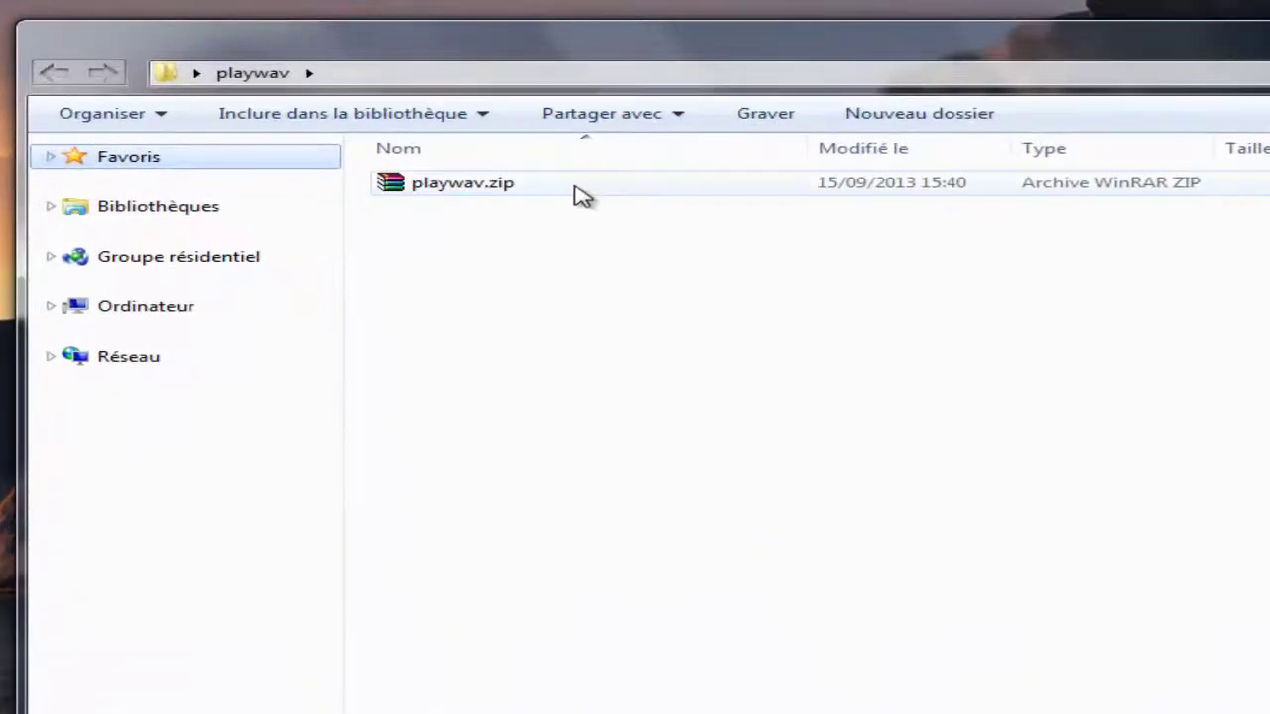
left_click(438, 250)
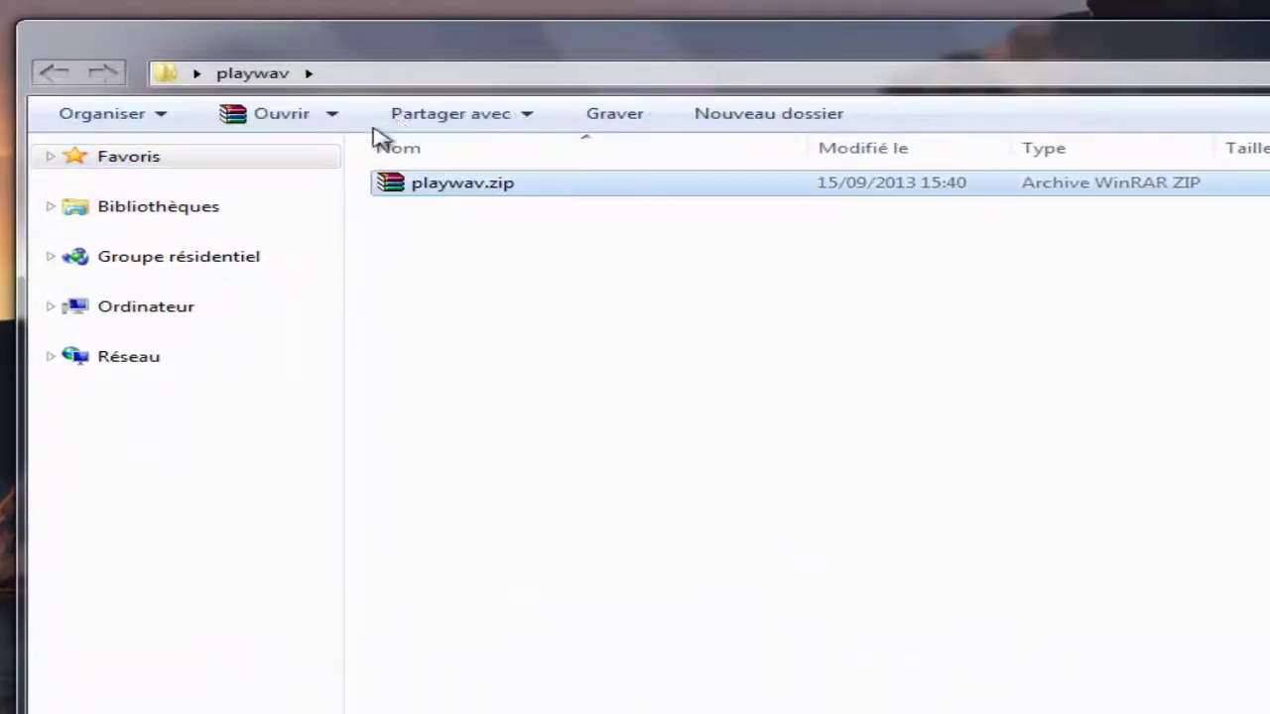
right_click(474, 185)
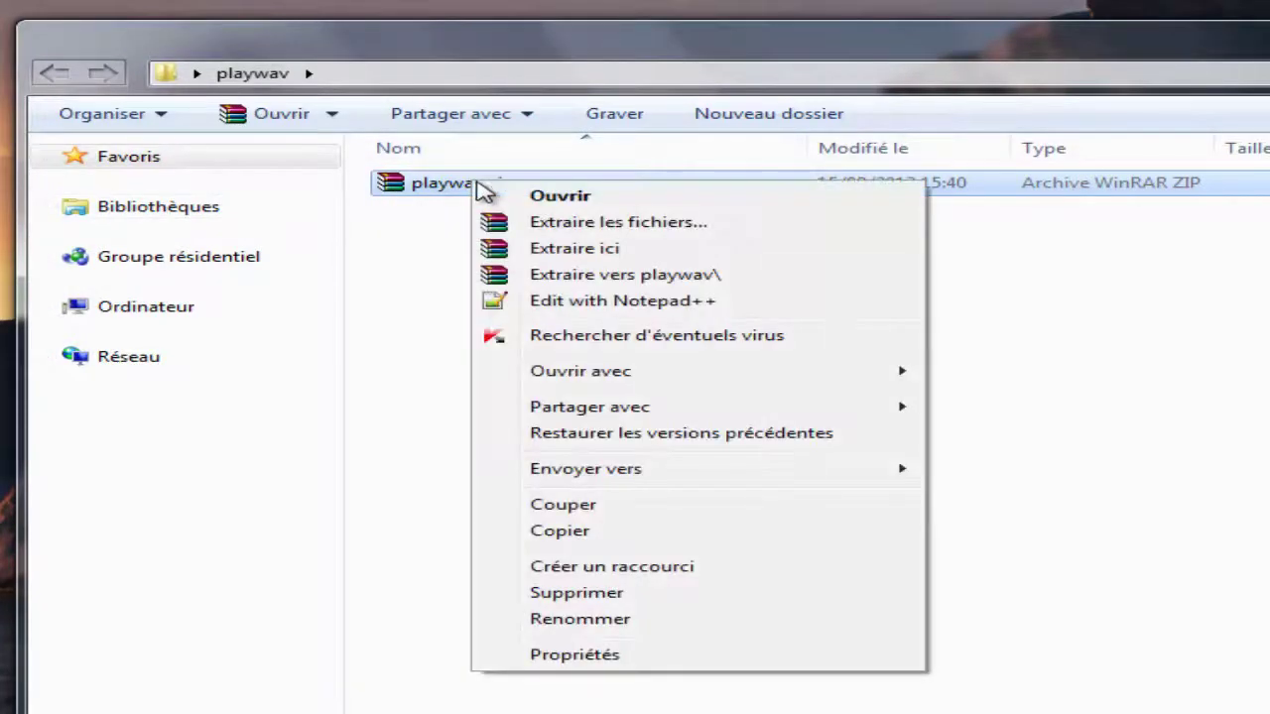
left_click(633, 276)
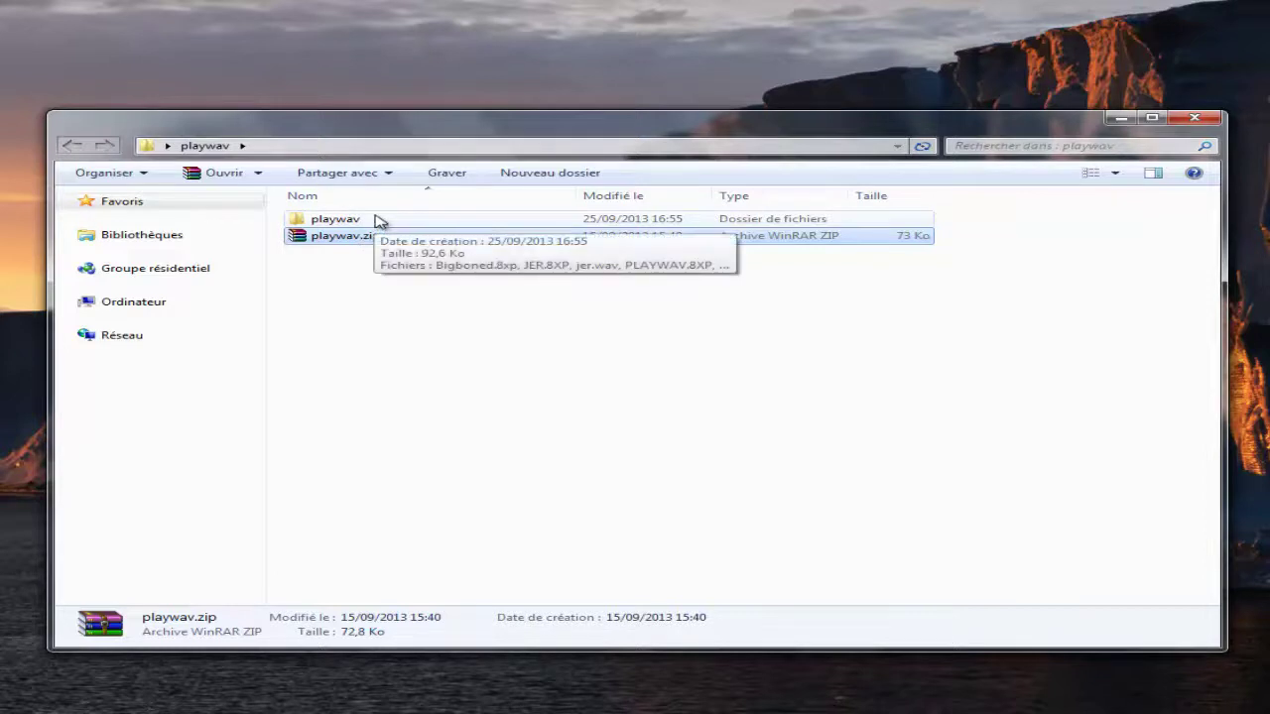
Open the extracted playwav folder and examine its files, including Bigboned.8xp, jer.wav, PLAYWAV.8XP and PWL.8XP.
double_click(375, 219)
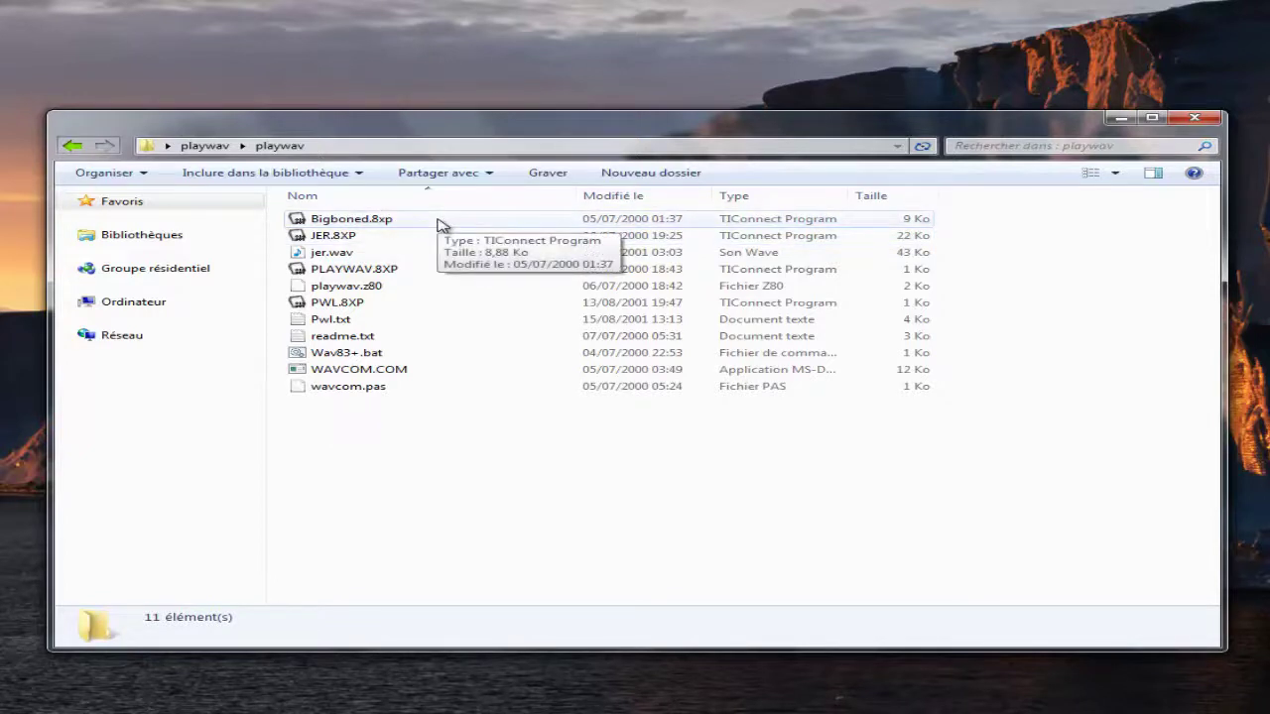
left_click(441, 225)
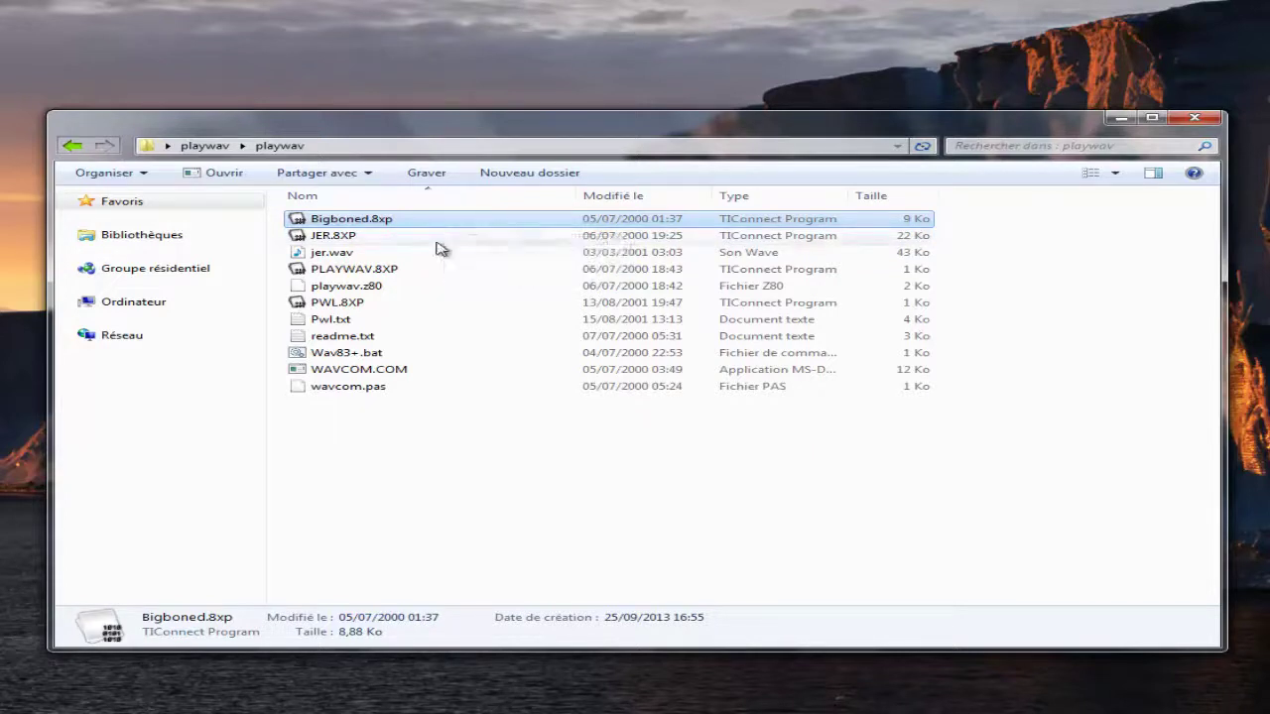
left_click(439, 253)
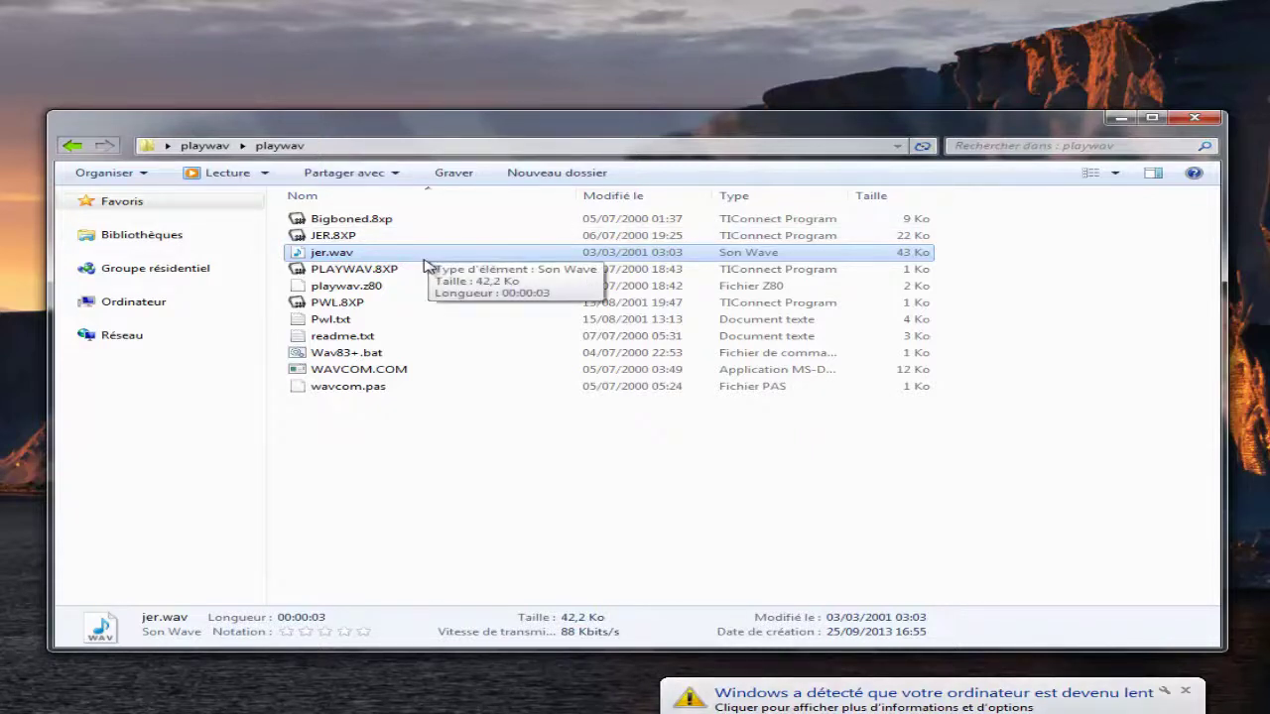
left_click(424, 272)
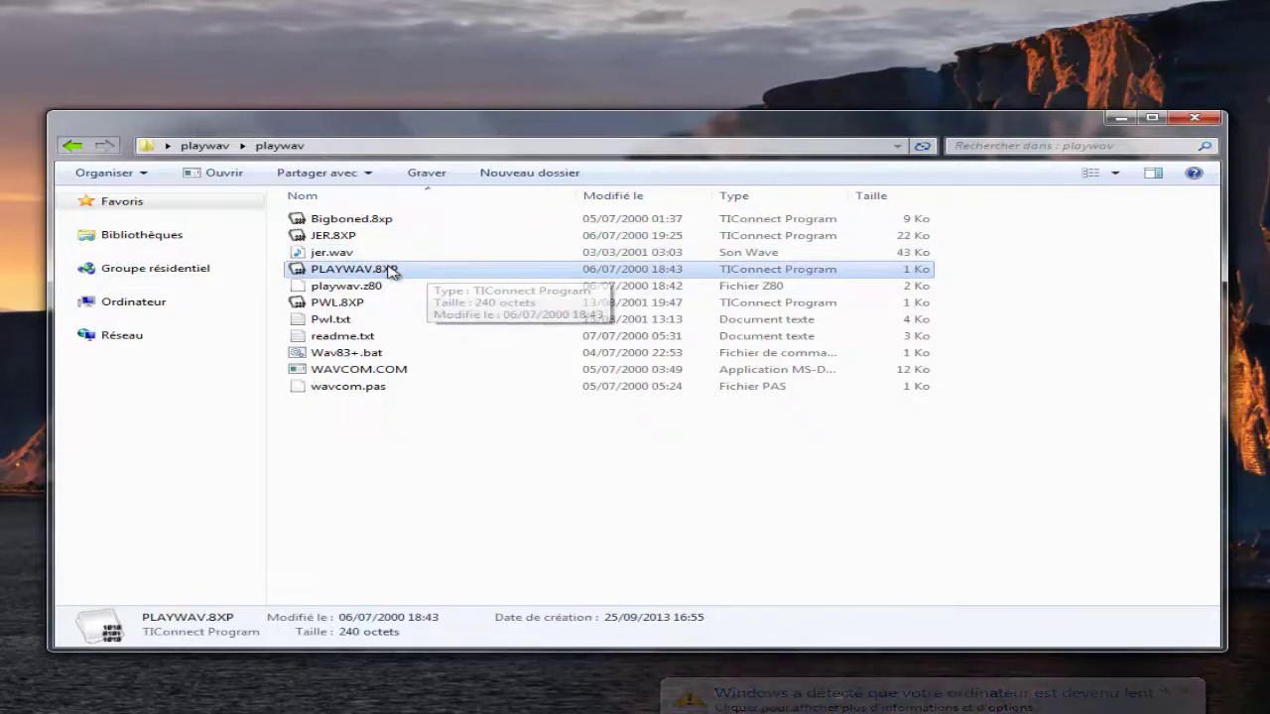
left_click(350, 306)
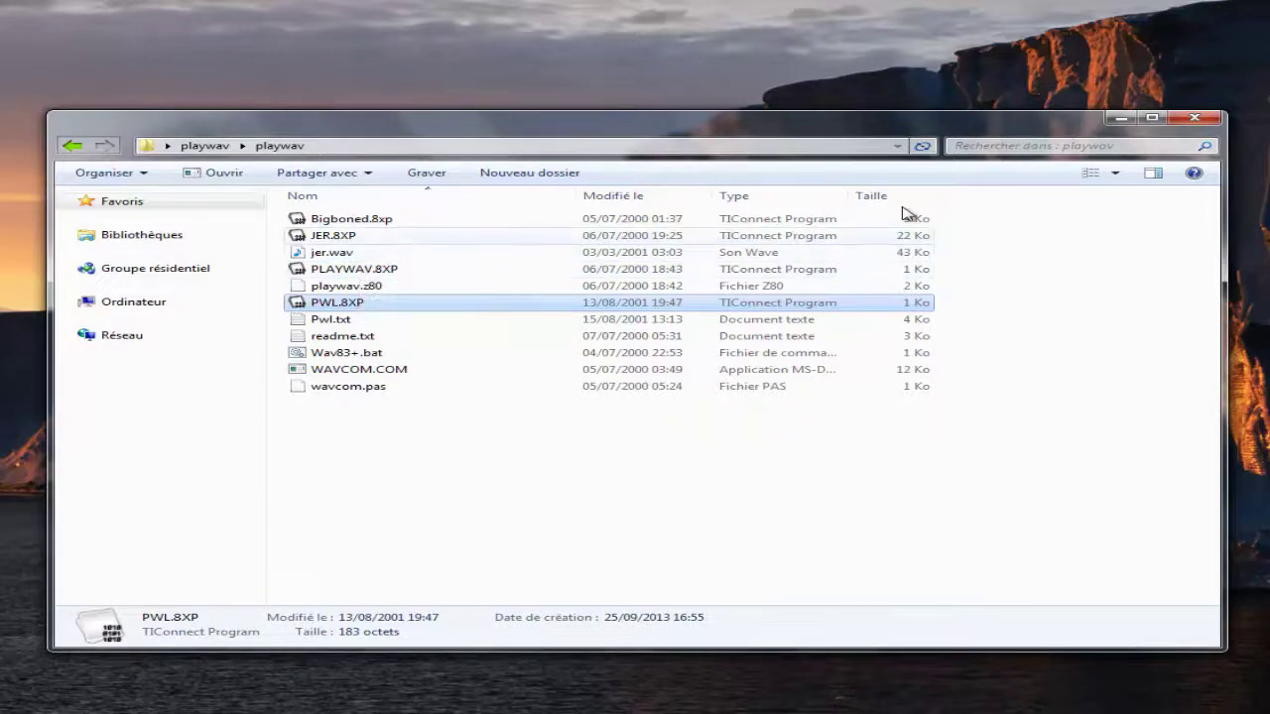
Minimise the playwav folder, switch to TI Connect and add PLAYWAV.8XP and PWL.8XP to the files to send to the calculator.
left_click(1120, 118)
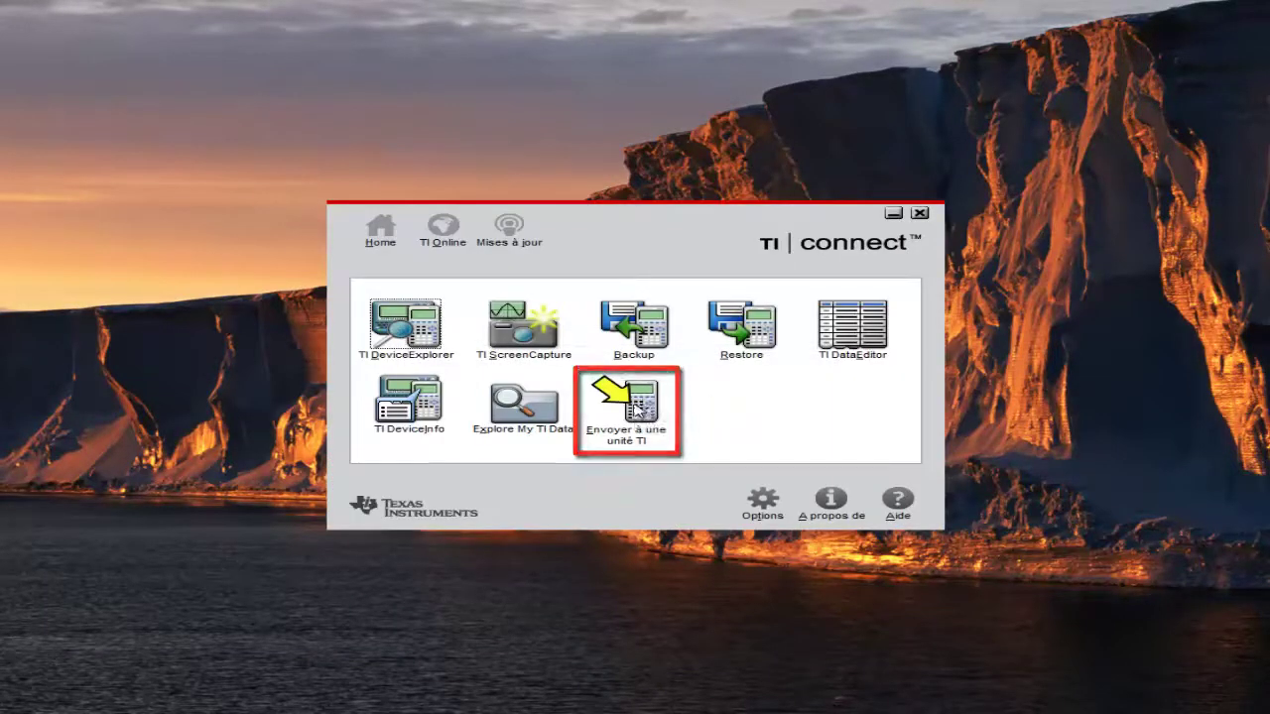
left_click(636, 409)
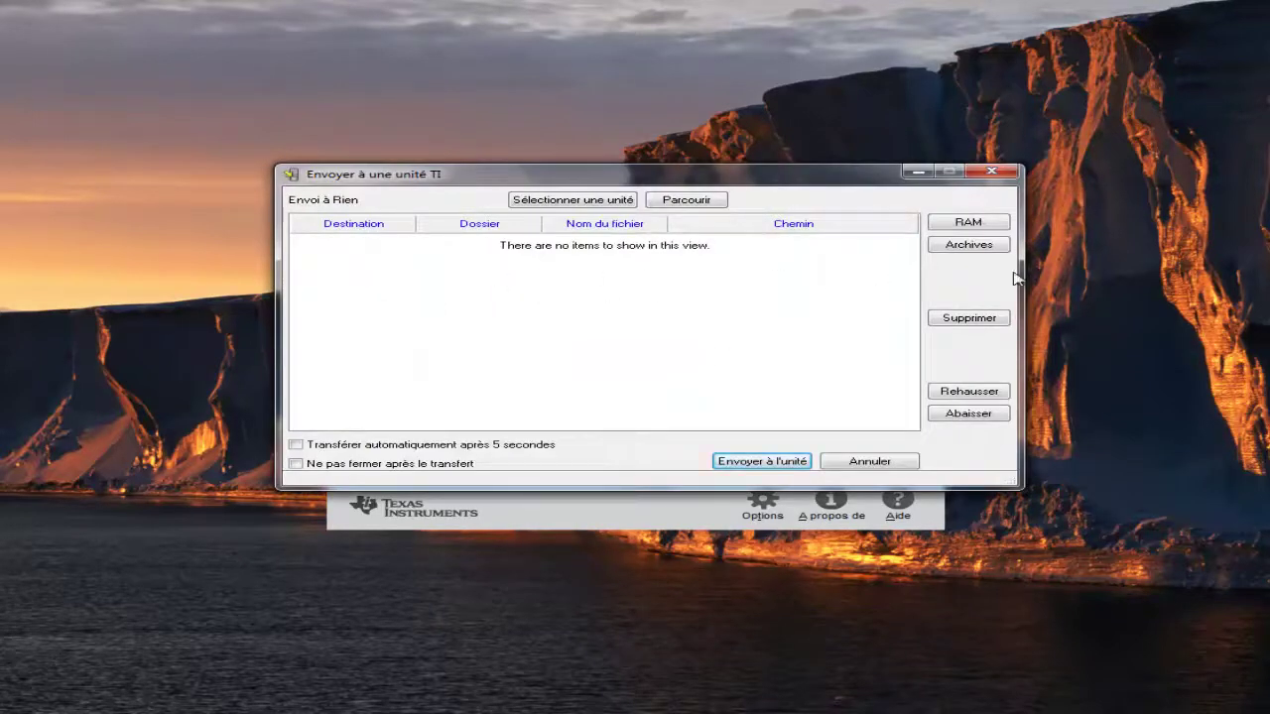
left_click(671, 200)
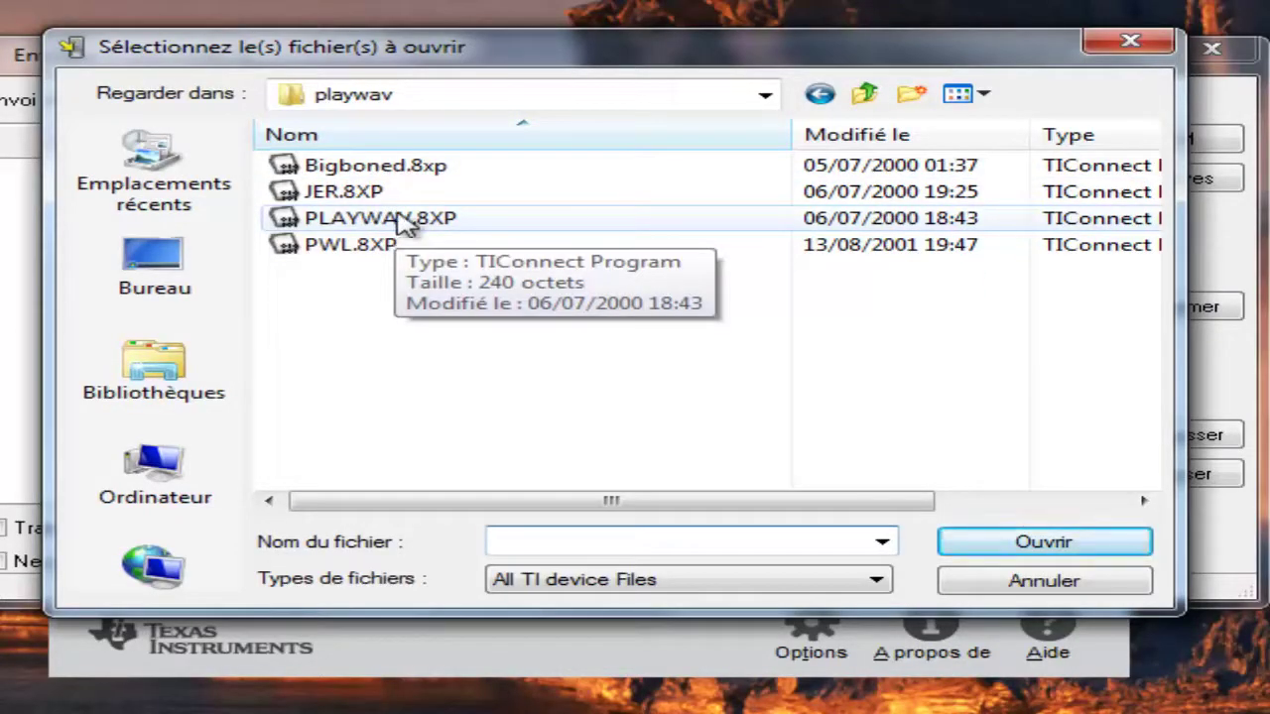
left_click(402, 220)
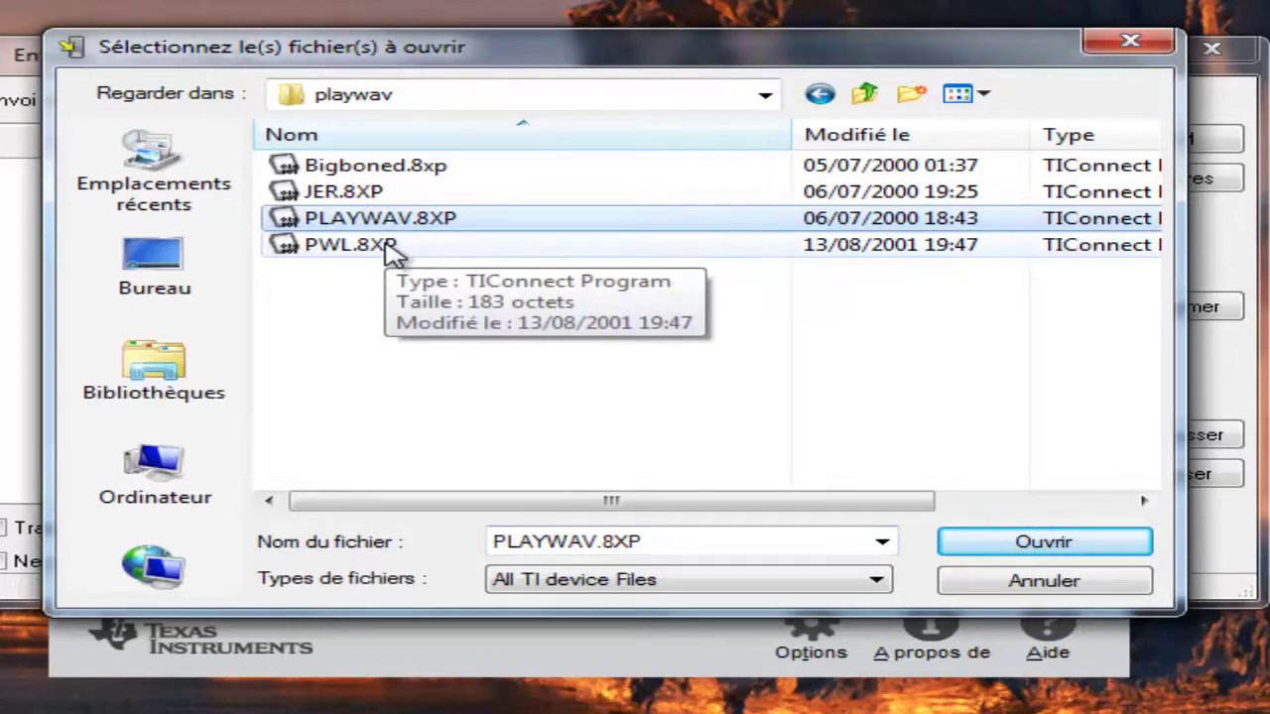
left_click(393, 250, "ctrl")
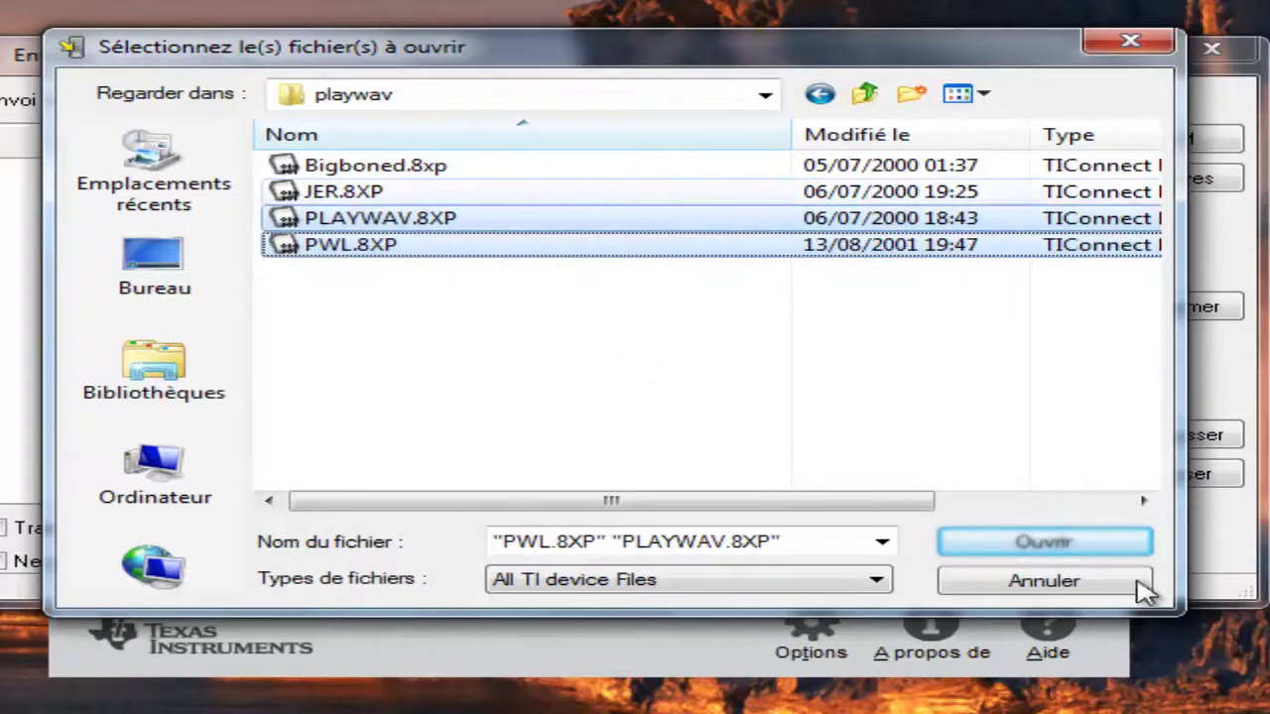
key("Return")
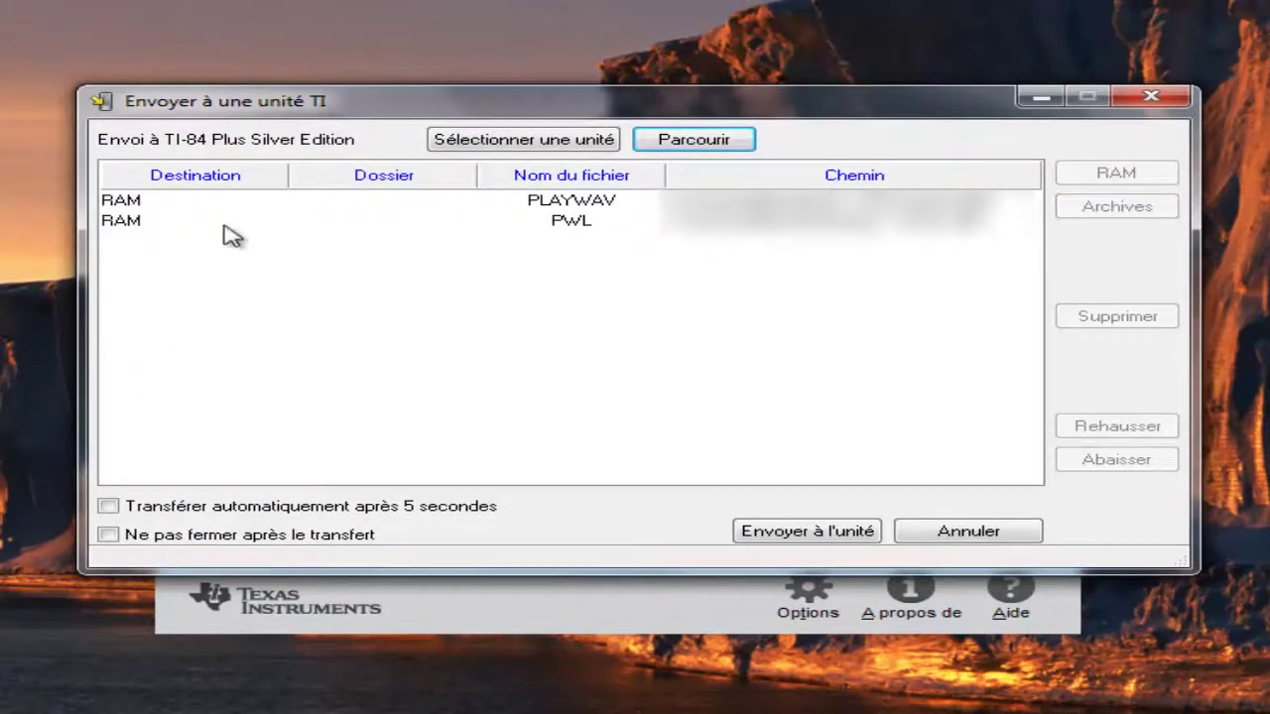
Set the destination of both PLAYWAV and PWL to Archives and send them to the TI-84 Plus Silver Edition.
left_click(135, 209)
left_click(137, 221)
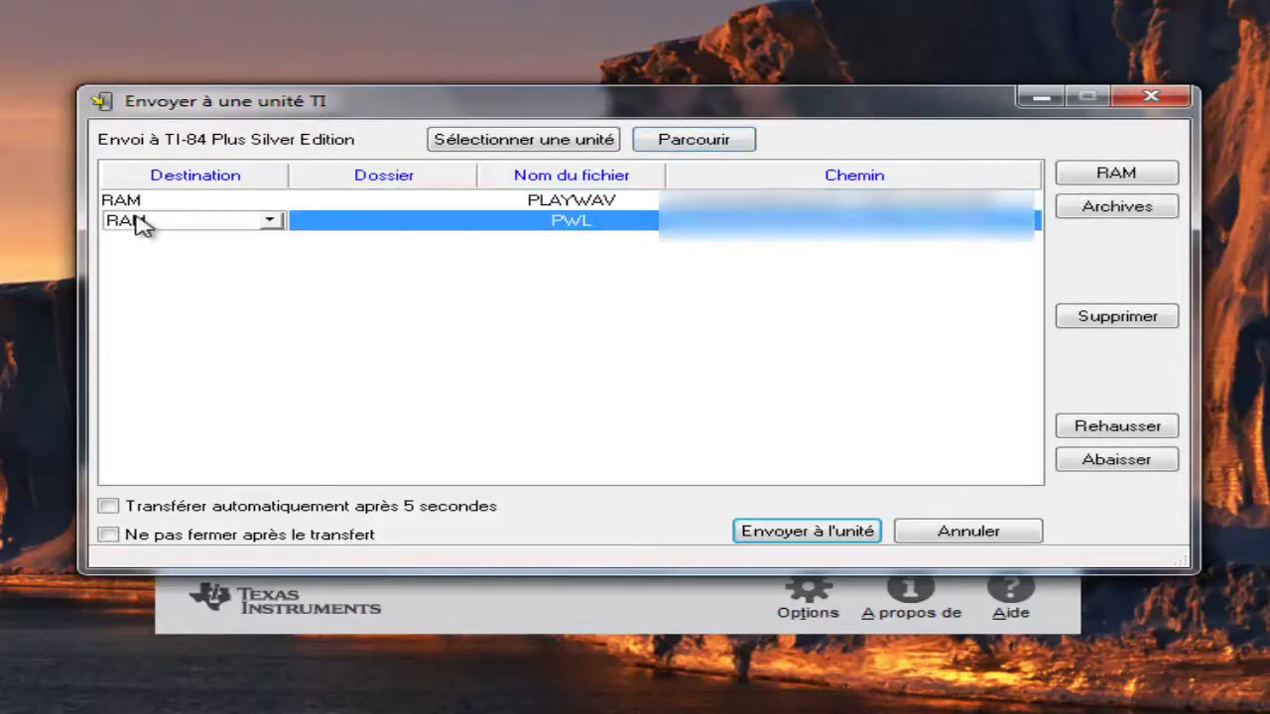
left_click(270, 200)
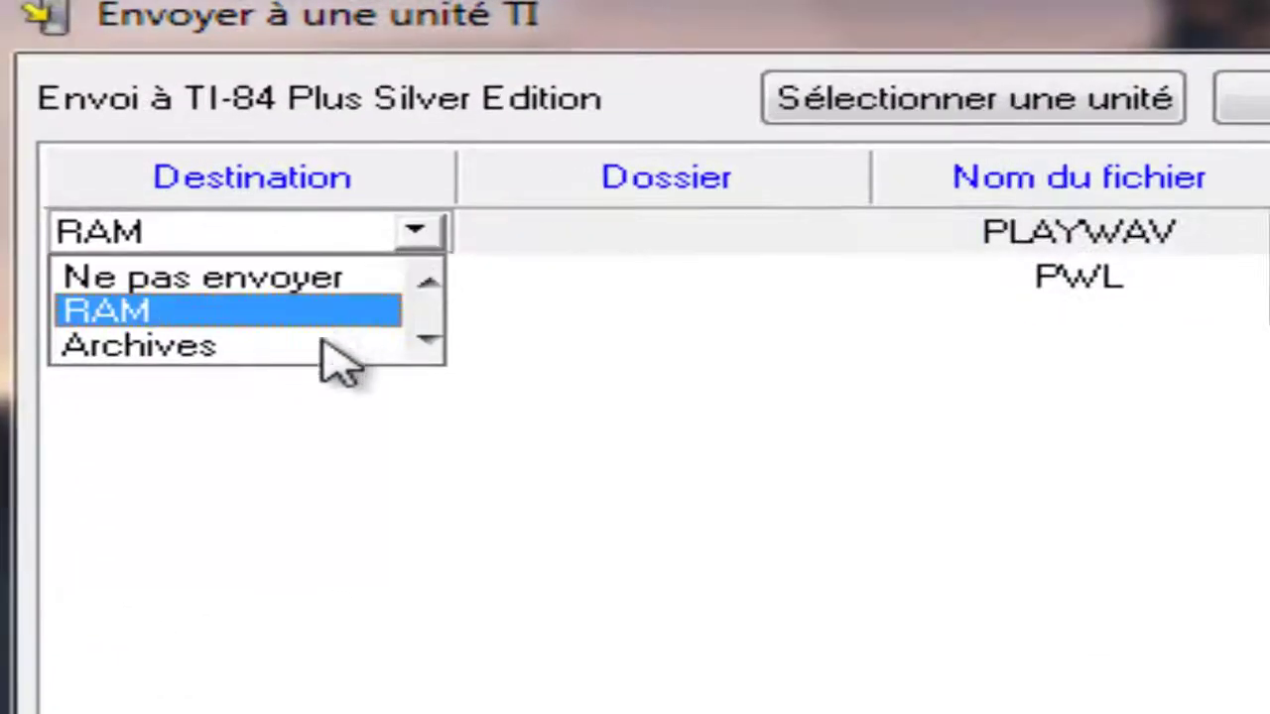
left_click(325, 347)
left_click(415, 276)
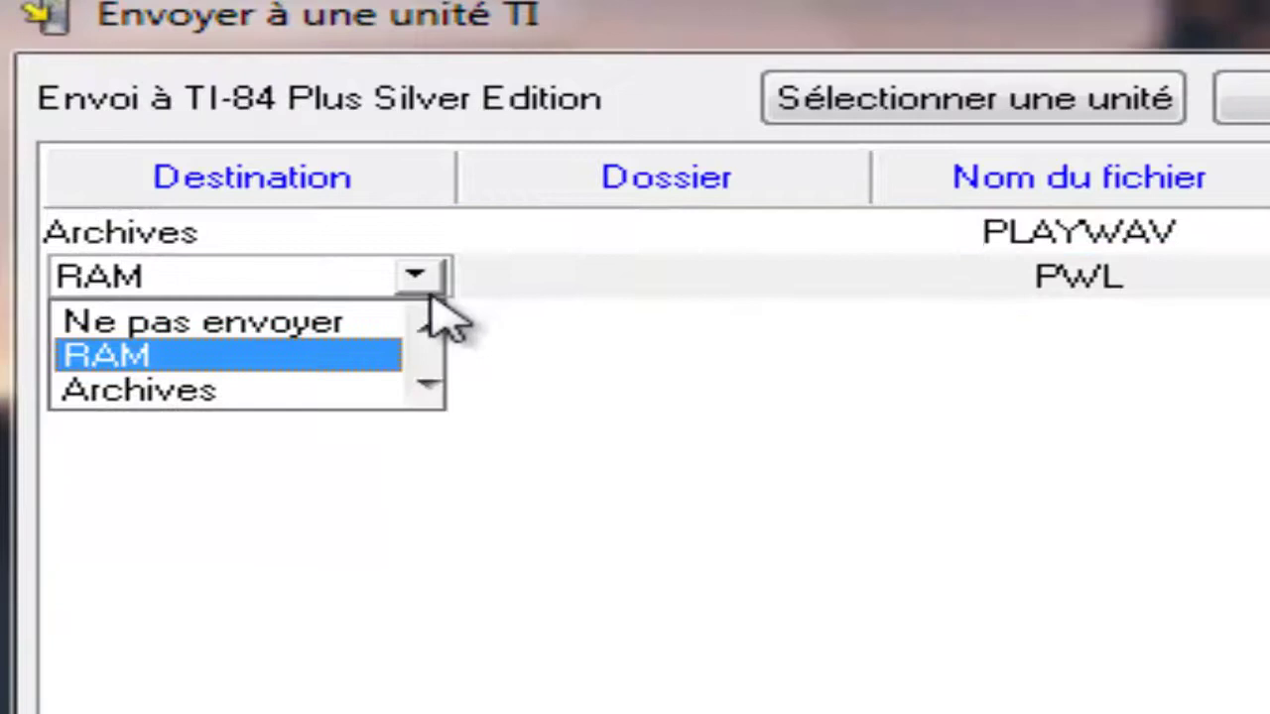
left_click(337, 387)
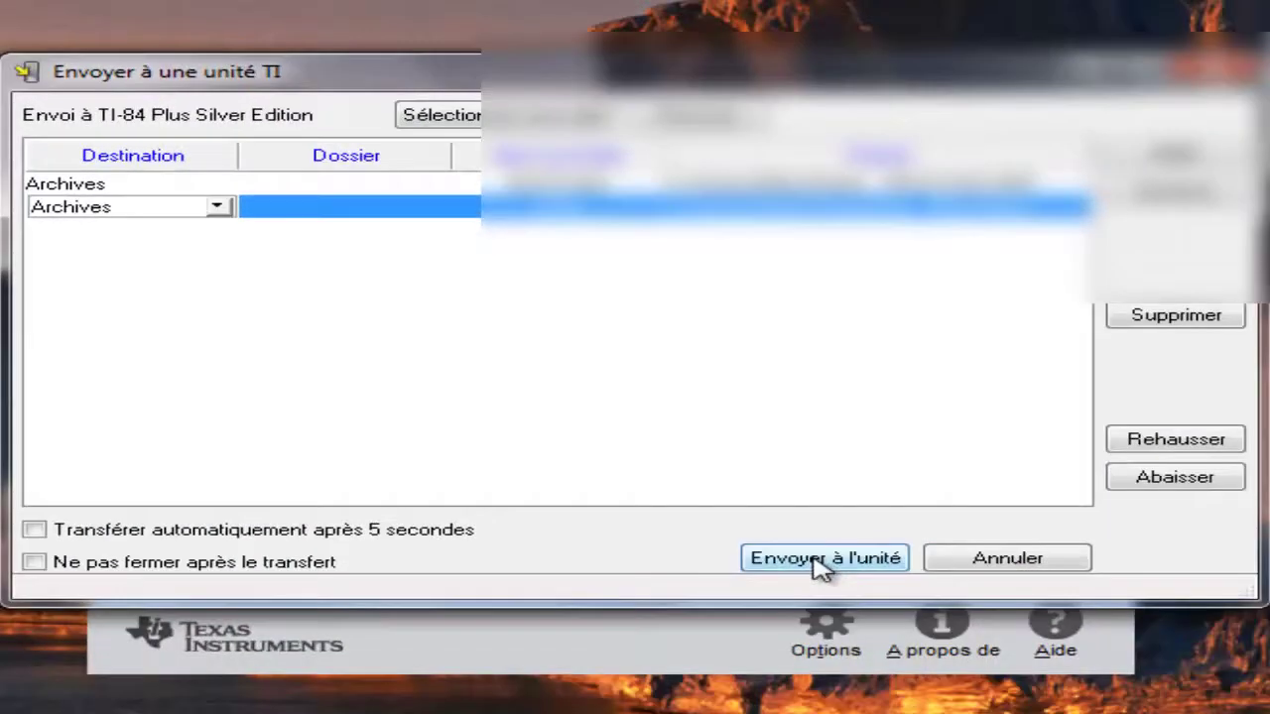
left_click(820, 562)
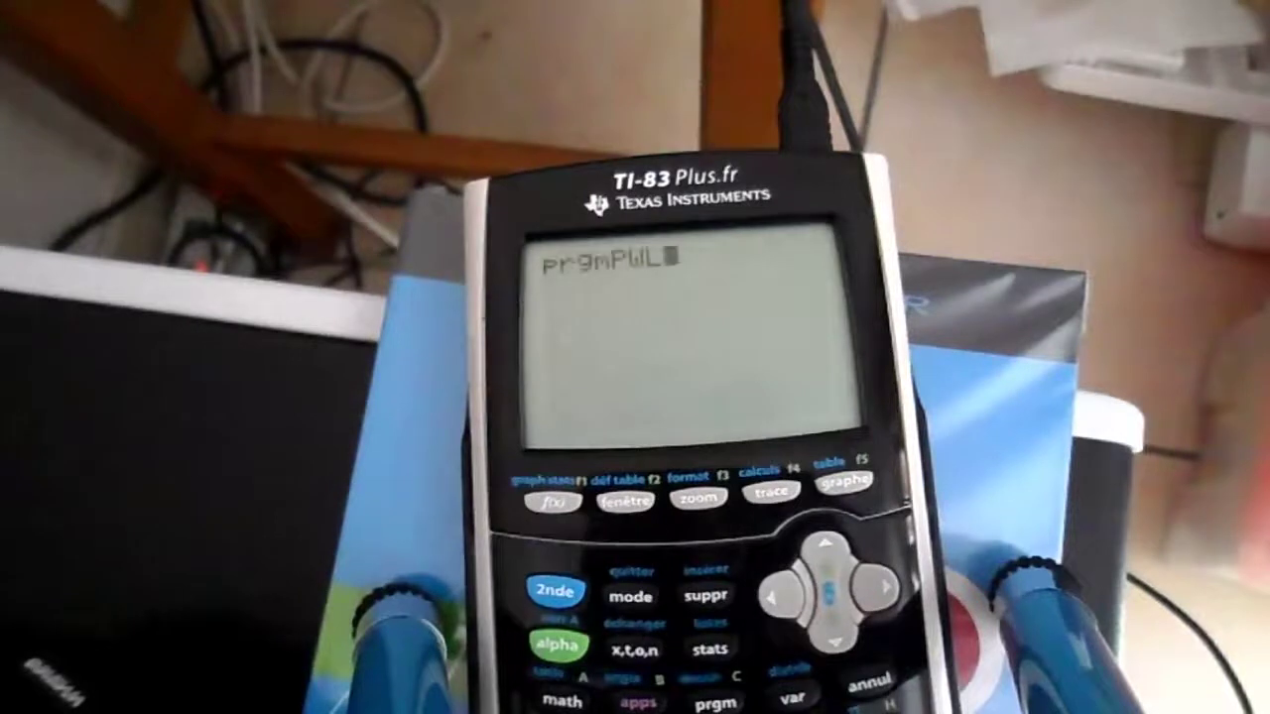
key("Return")
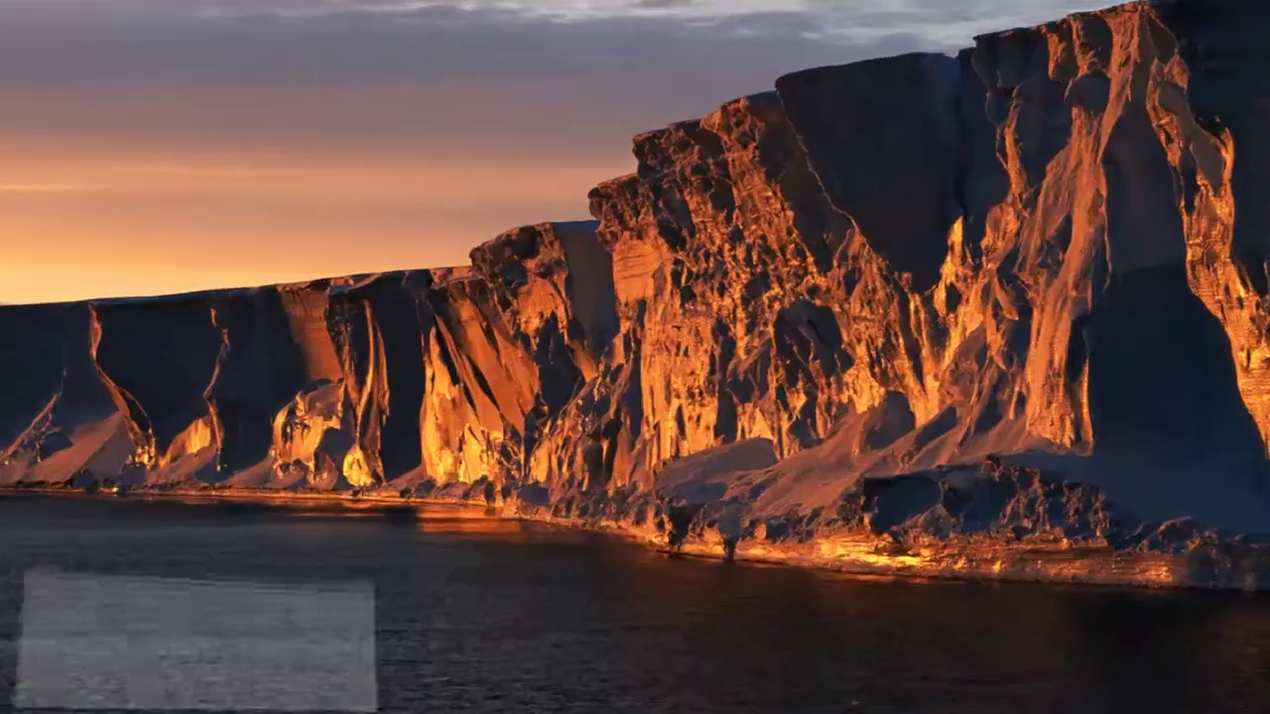
Switch to the playwav folder in Windows Explorer and examine jer.wav, JER.8XP and the Wav83+.bat converter.
left_click(87, 700)
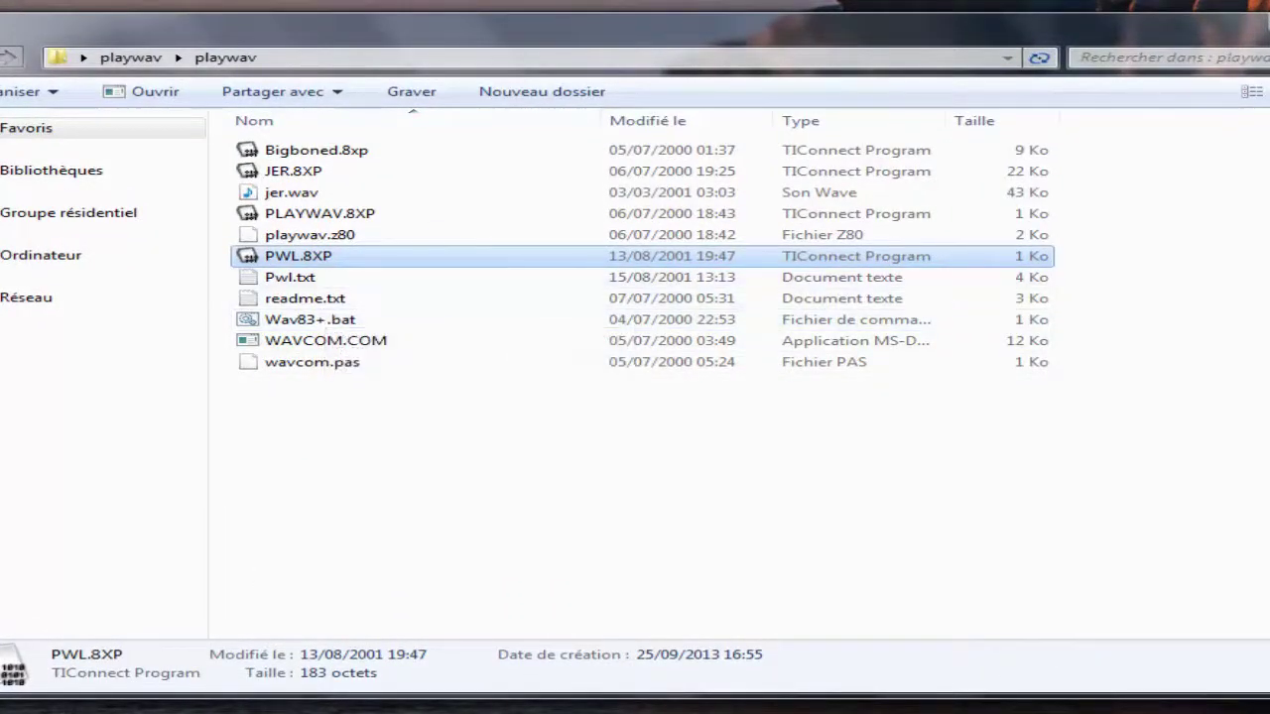
left_click(320, 196)
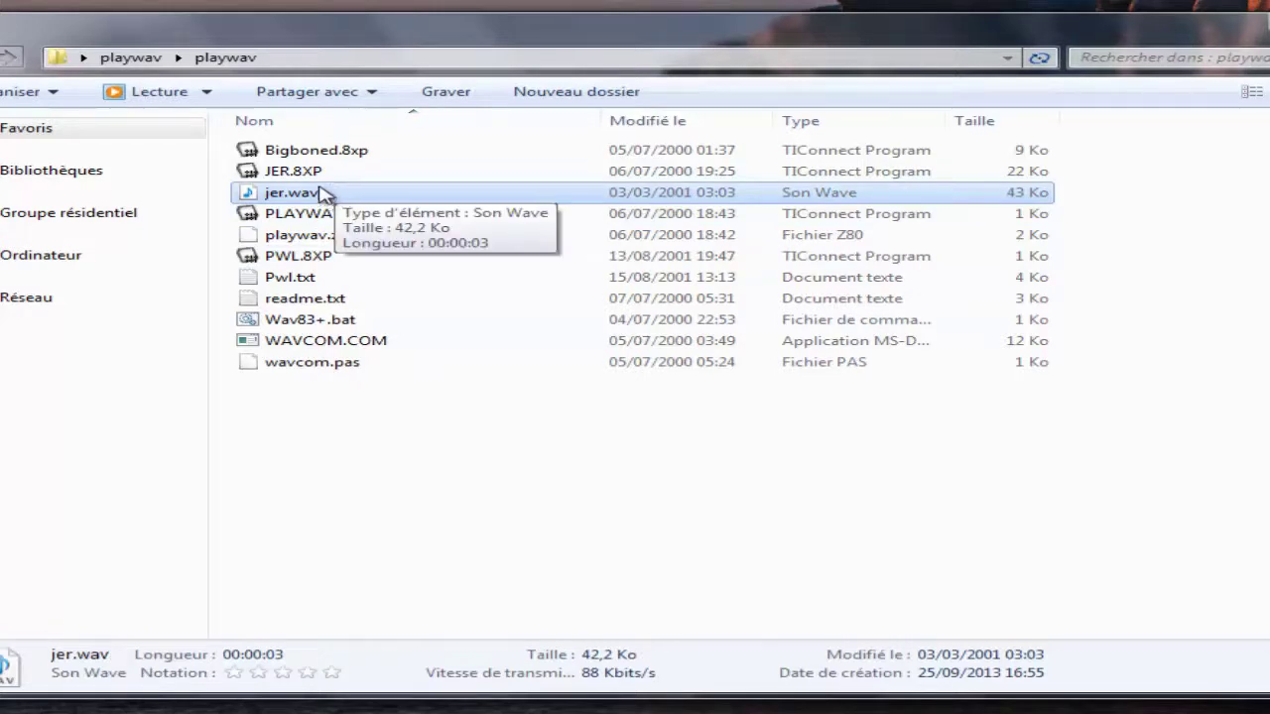
left_click(318, 172)
left_click(325, 195)
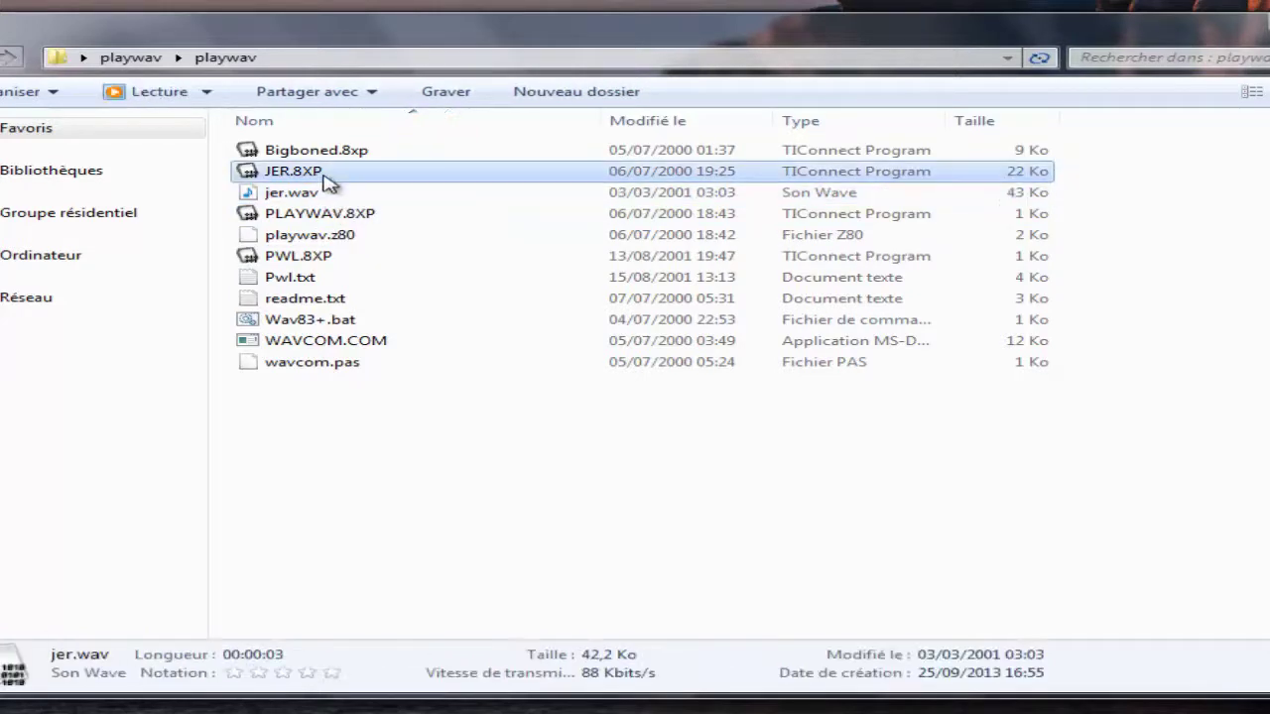
left_click(325, 178)
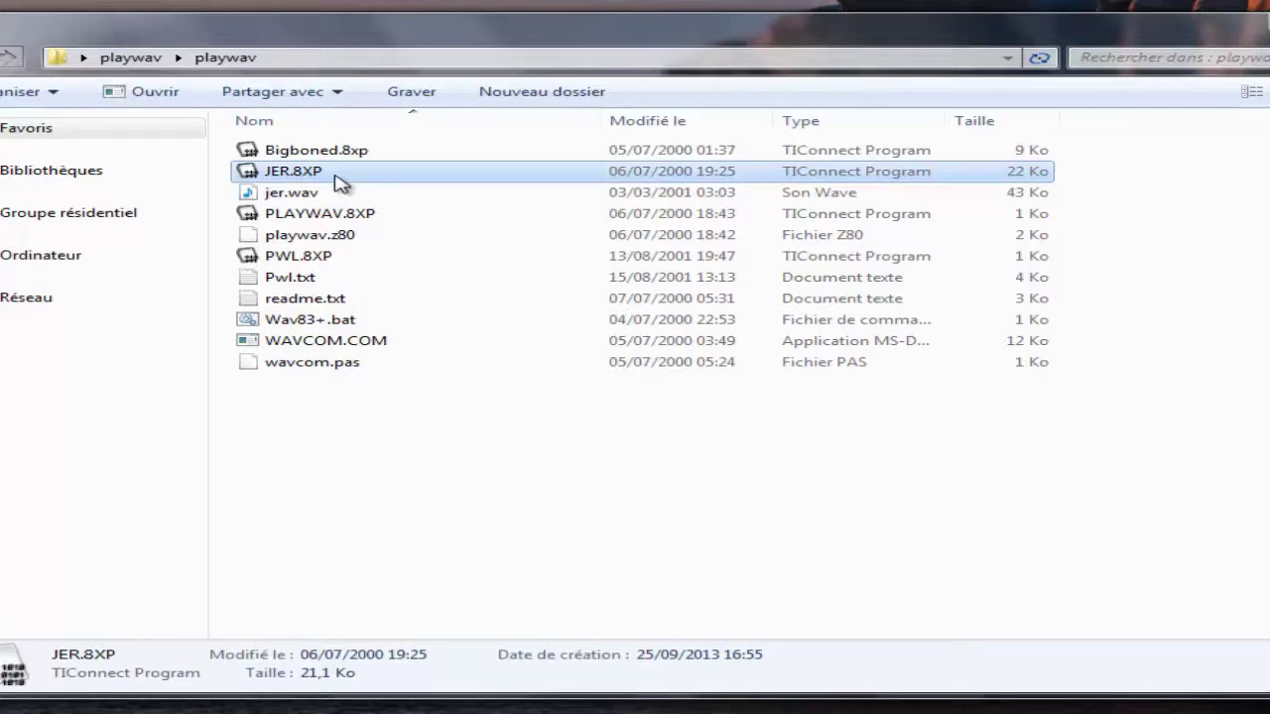
left_click(280, 192)
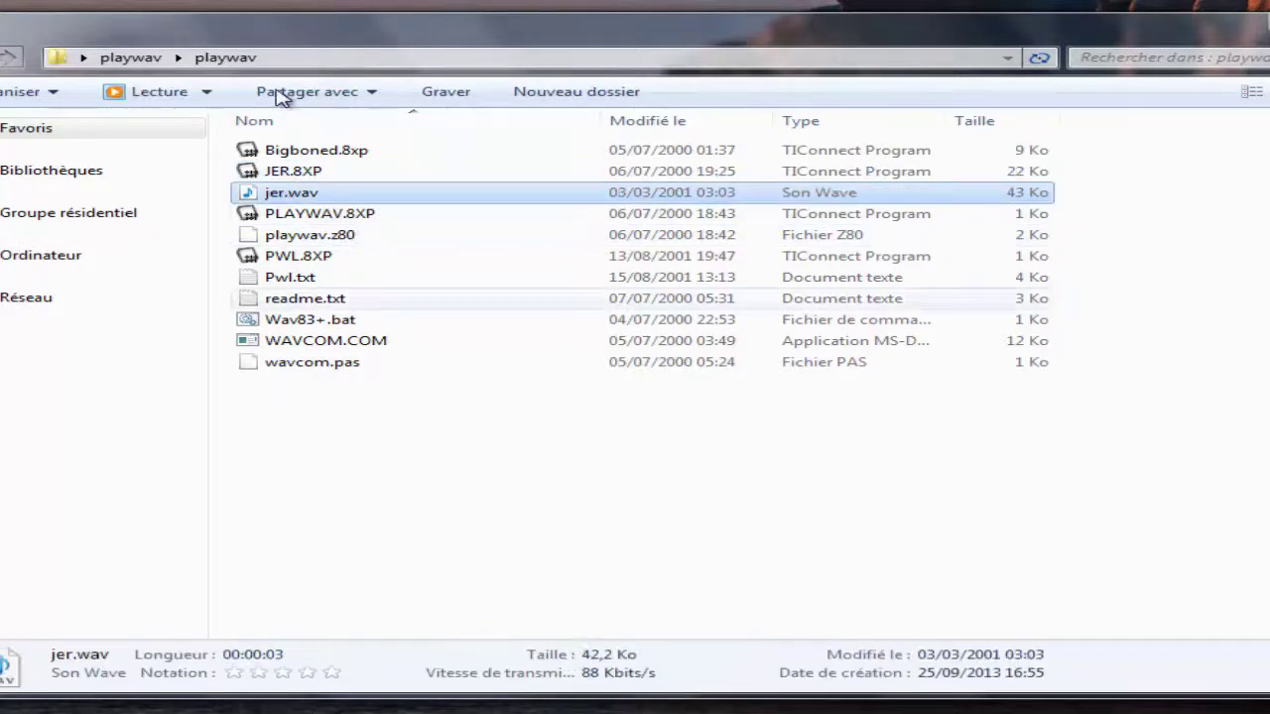
left_click(370, 174)
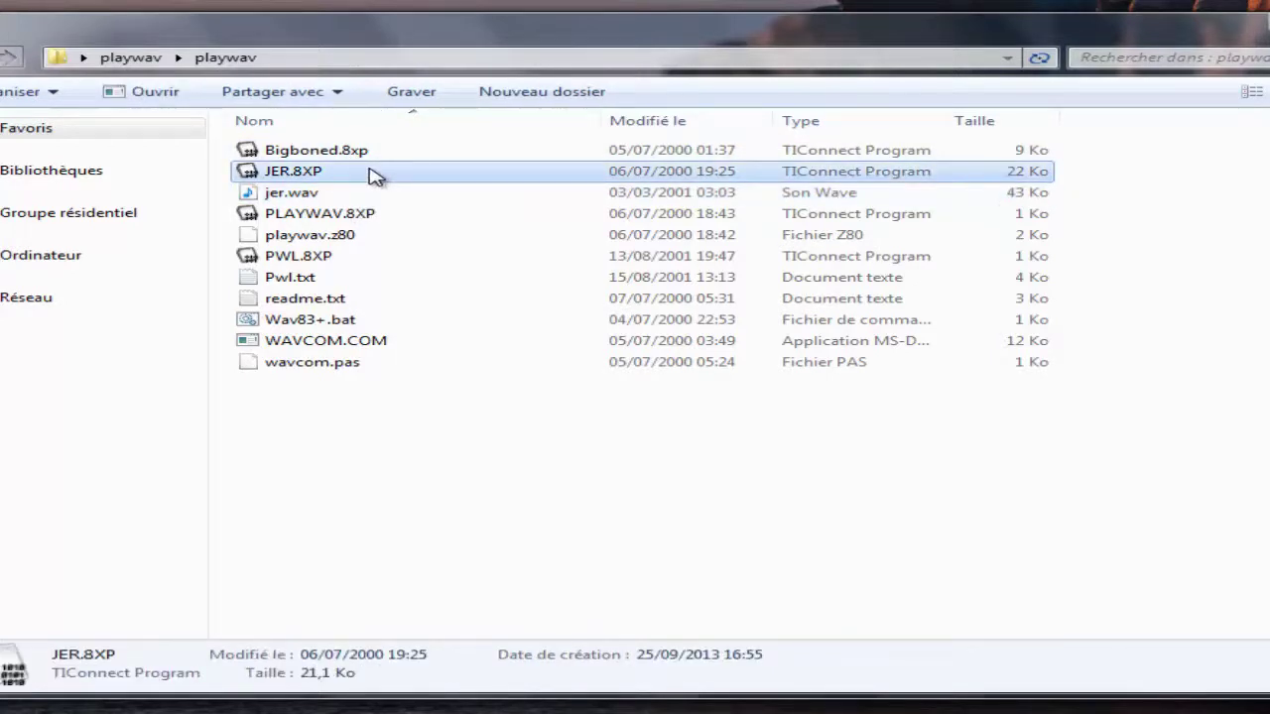
left_click(394, 325)
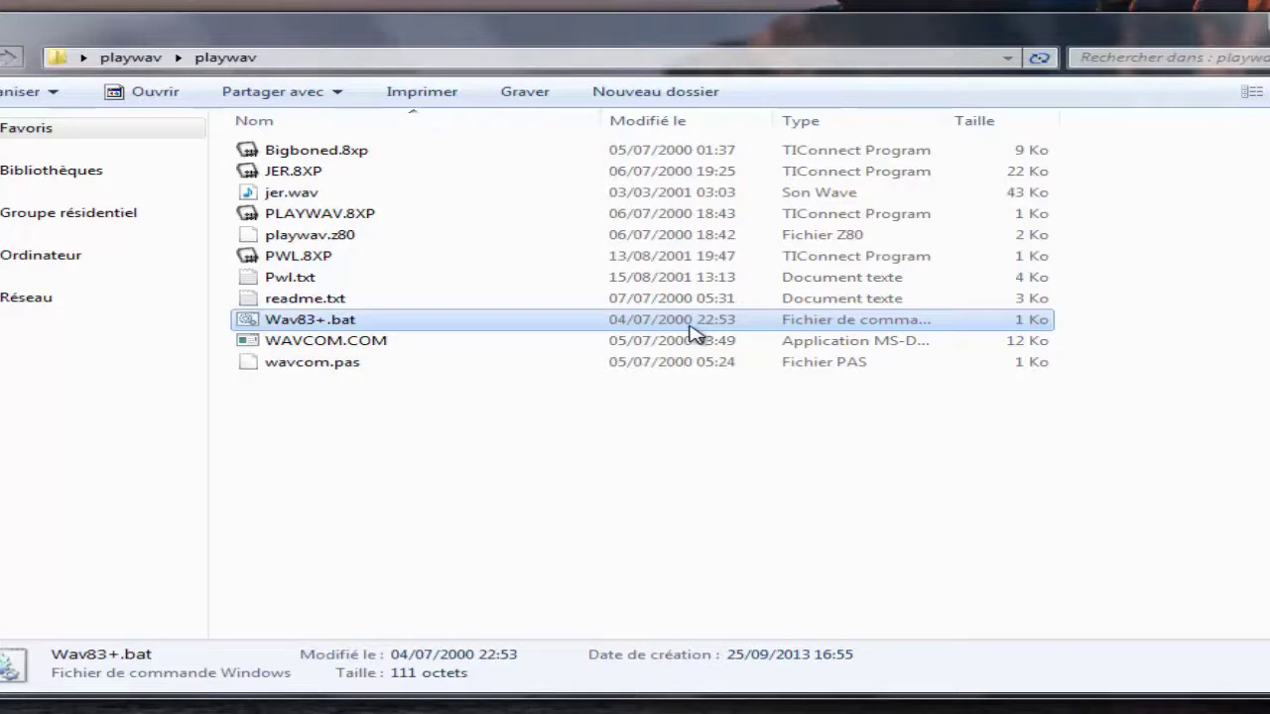
left_click(599, 431)
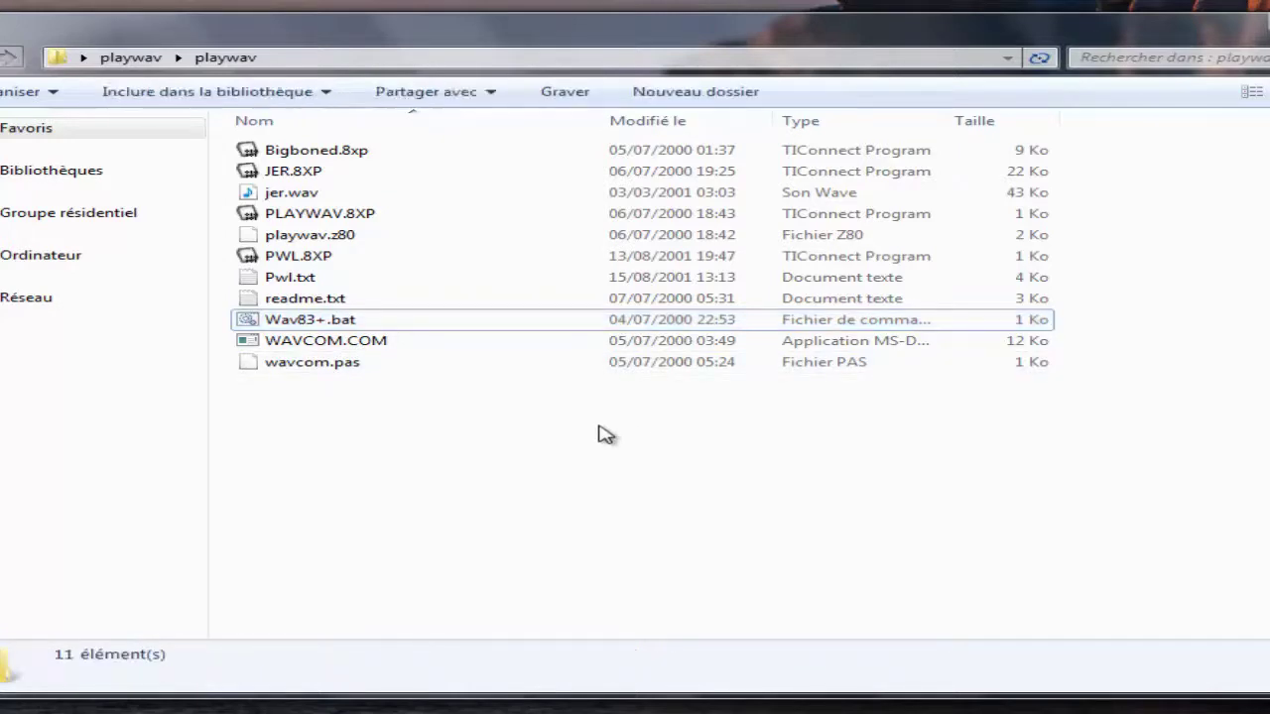
Compare the source sound jer.wav with its calculator version JER.8XP, checking type, size and length.
left_click(278, 193)
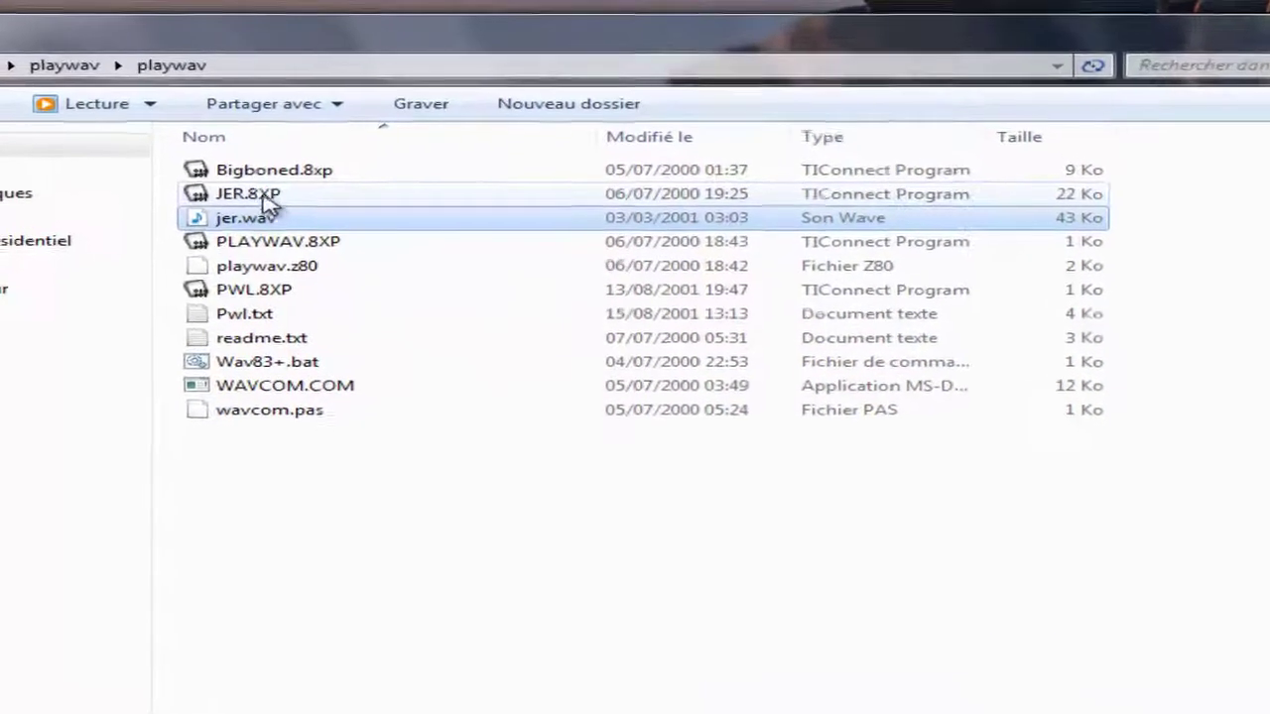
left_click(264, 197)
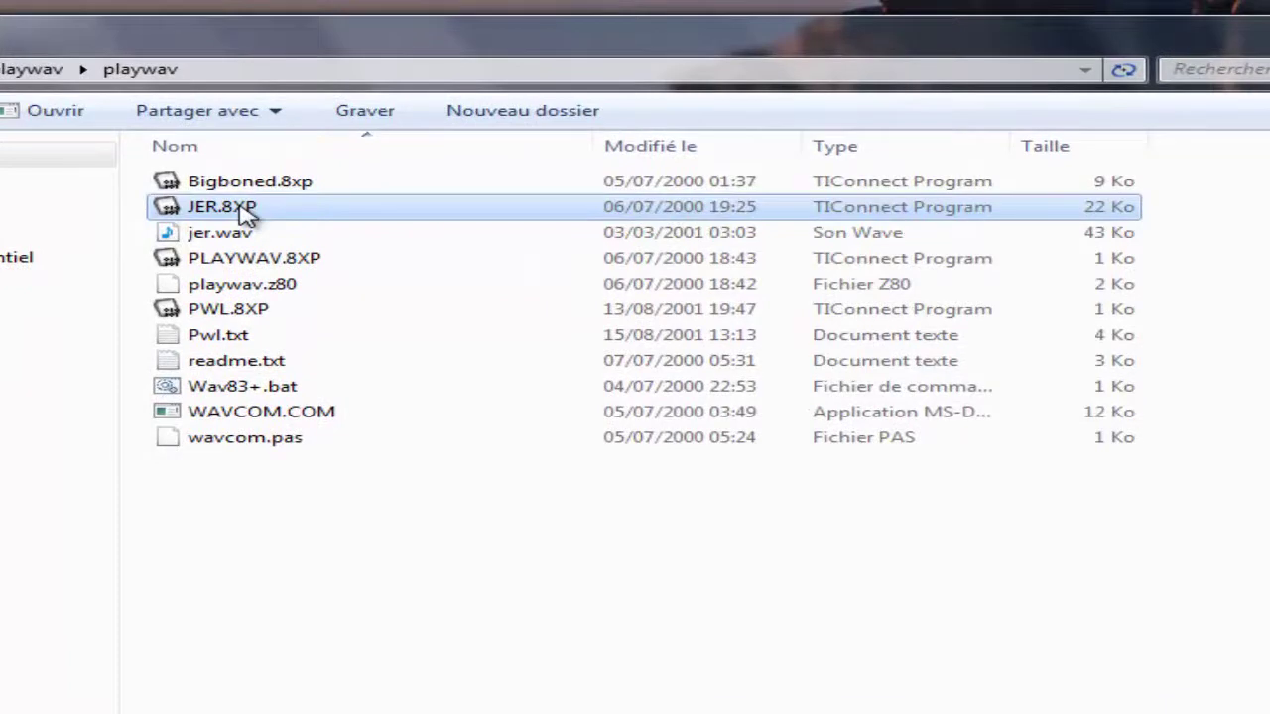
left_click(253, 236)
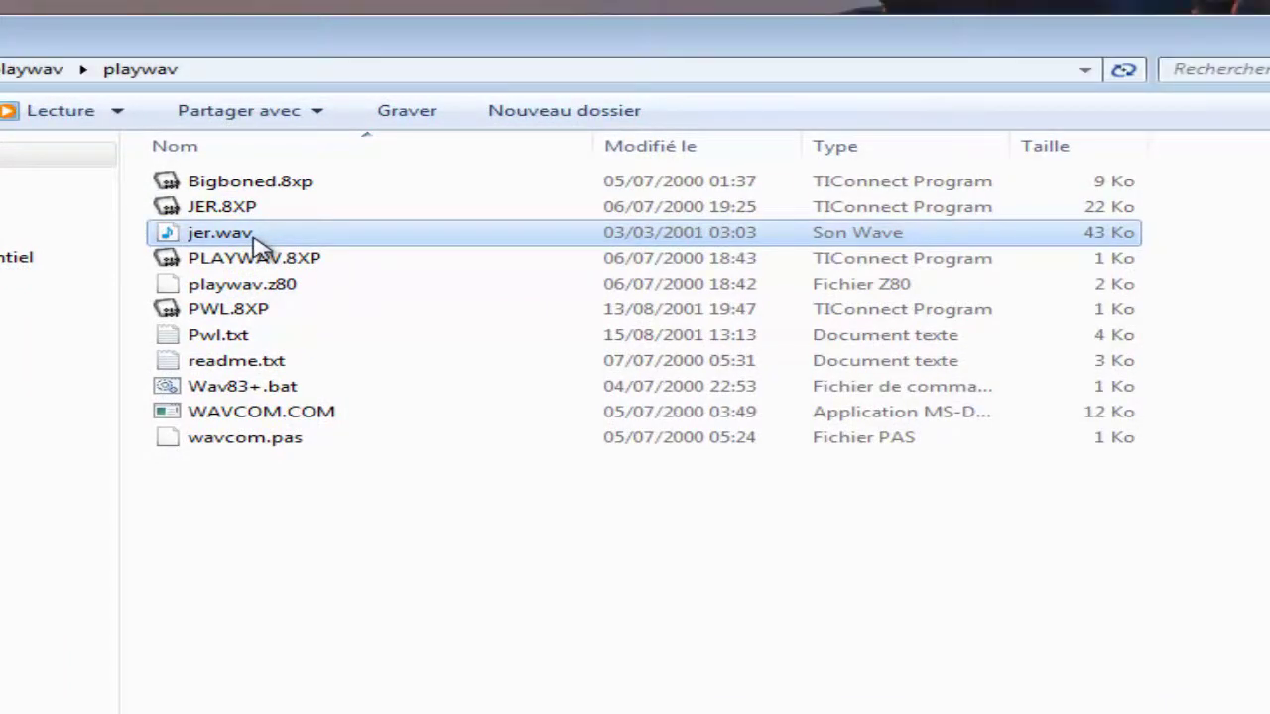
mouse_move(238, 234)
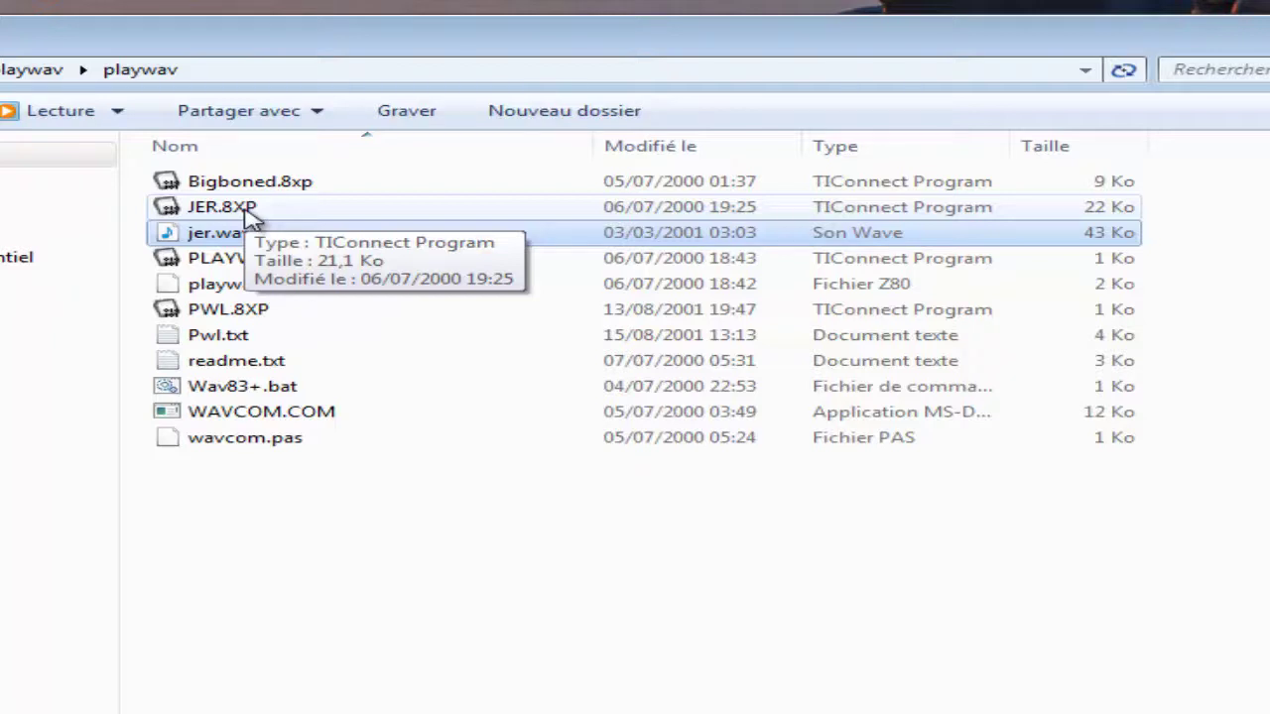
left_click(247, 211)
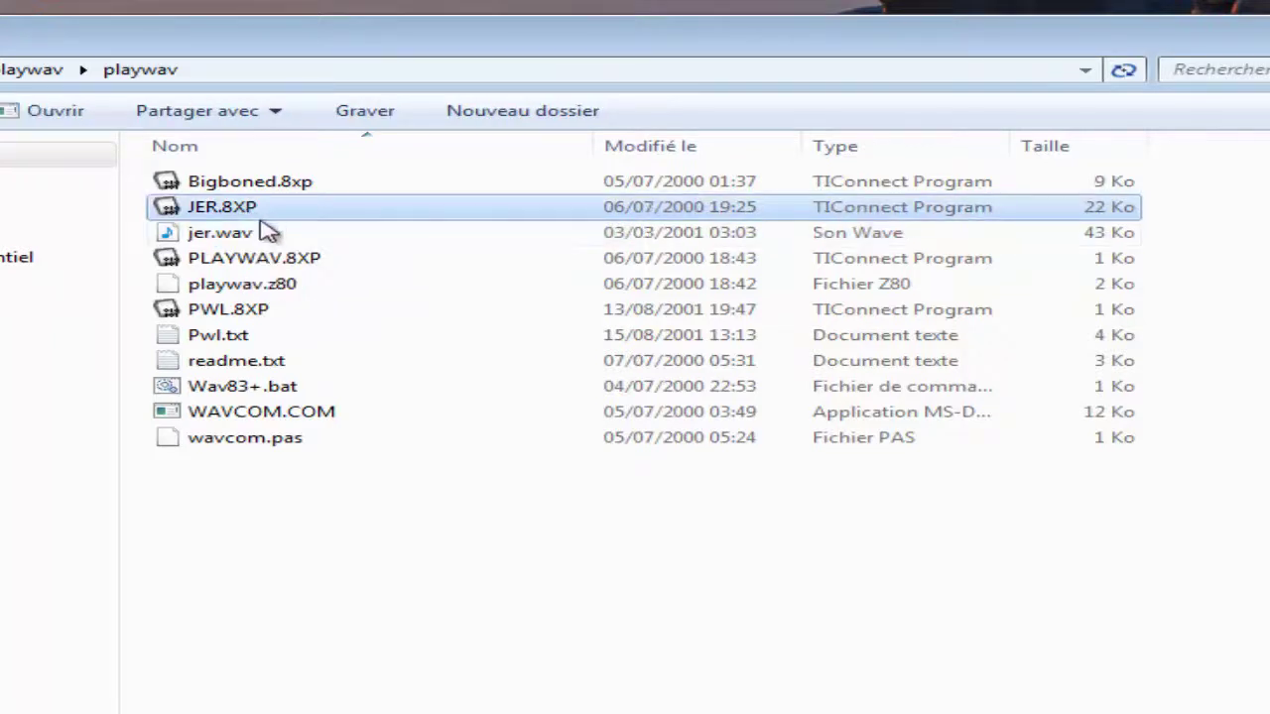
left_click(256, 236)
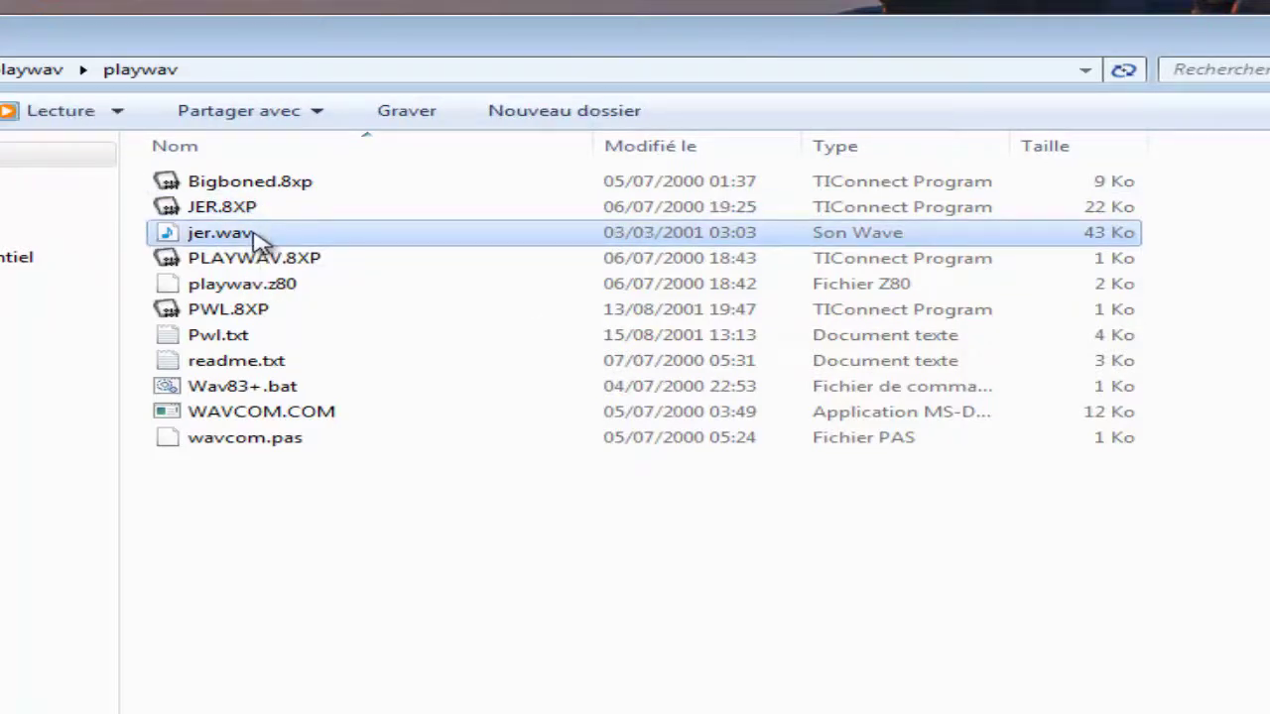
mouse_move(257, 236)
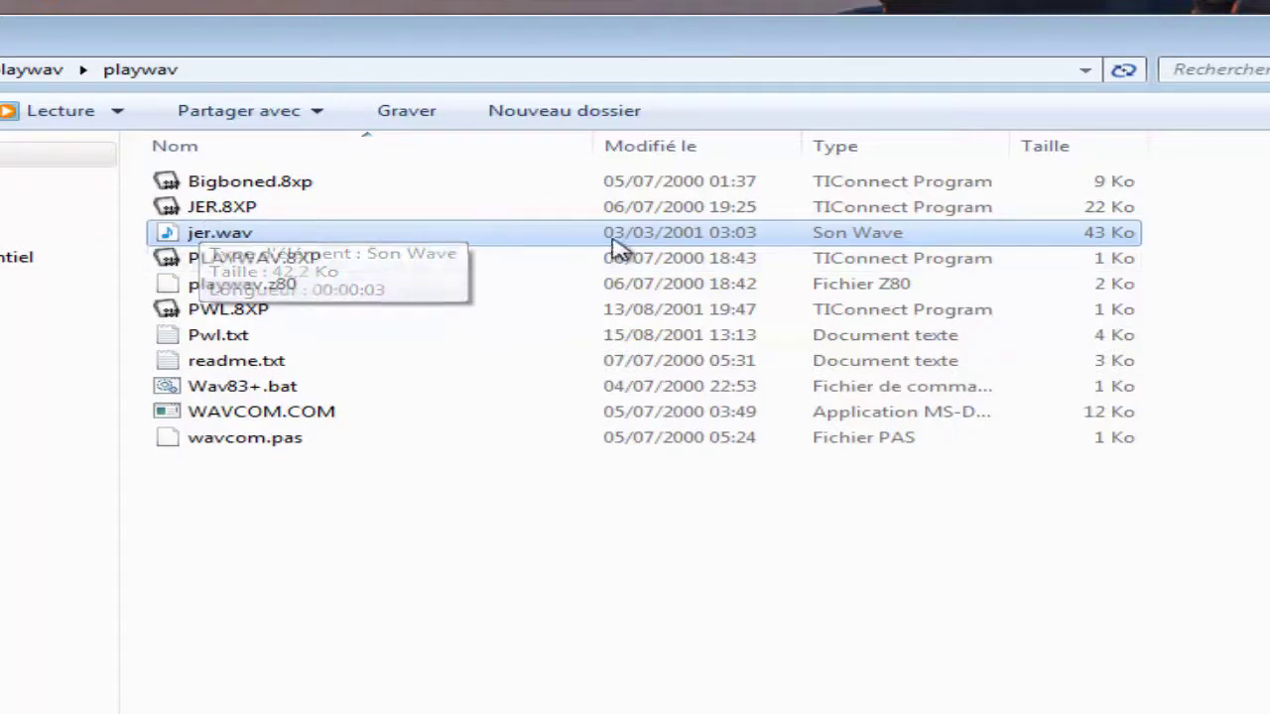
left_click(588, 211)
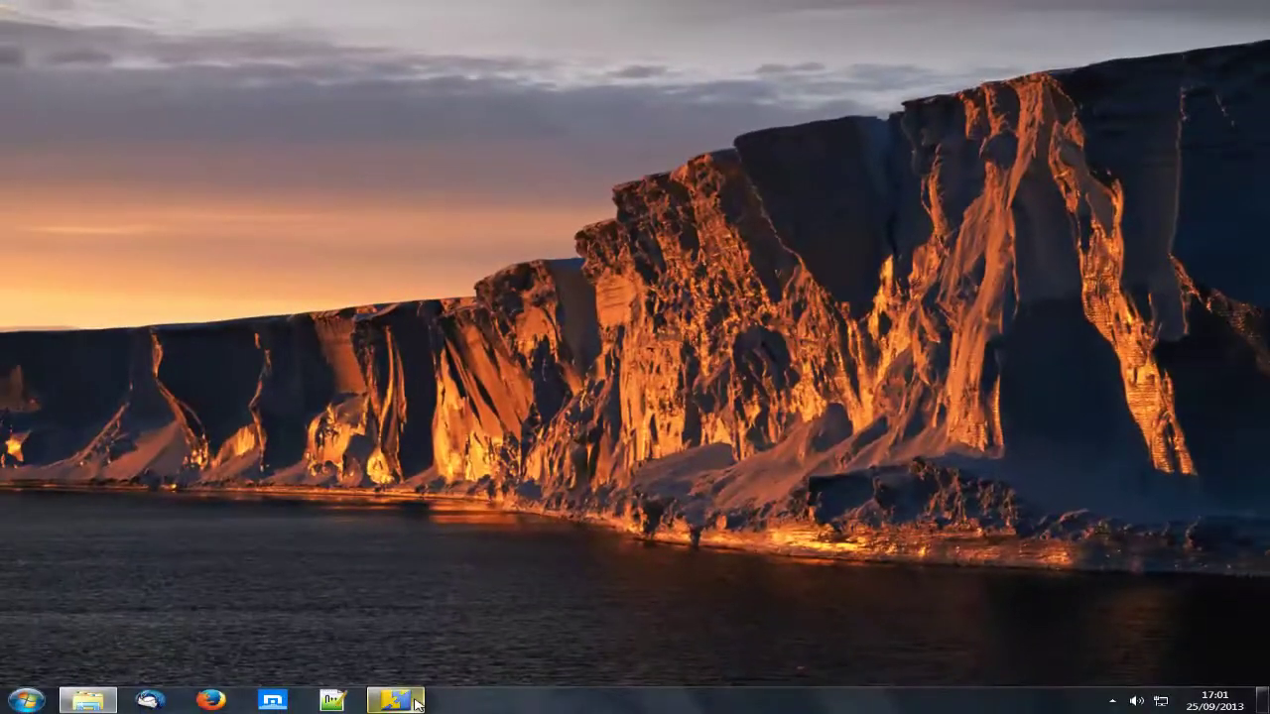
Switch back to TI Connect and choose JER.8XP from the playwav folder as the file to send to the calculator.
left_click(415, 701)
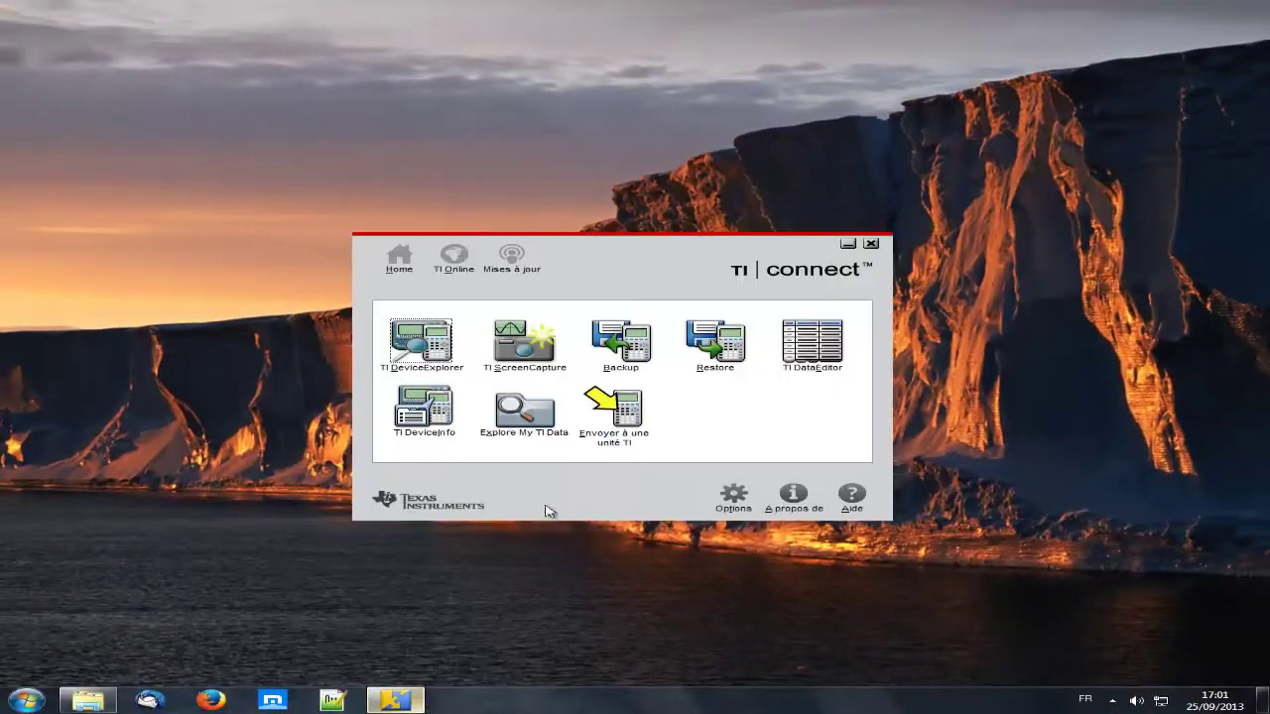
left_click(652, 429)
left_click(657, 236)
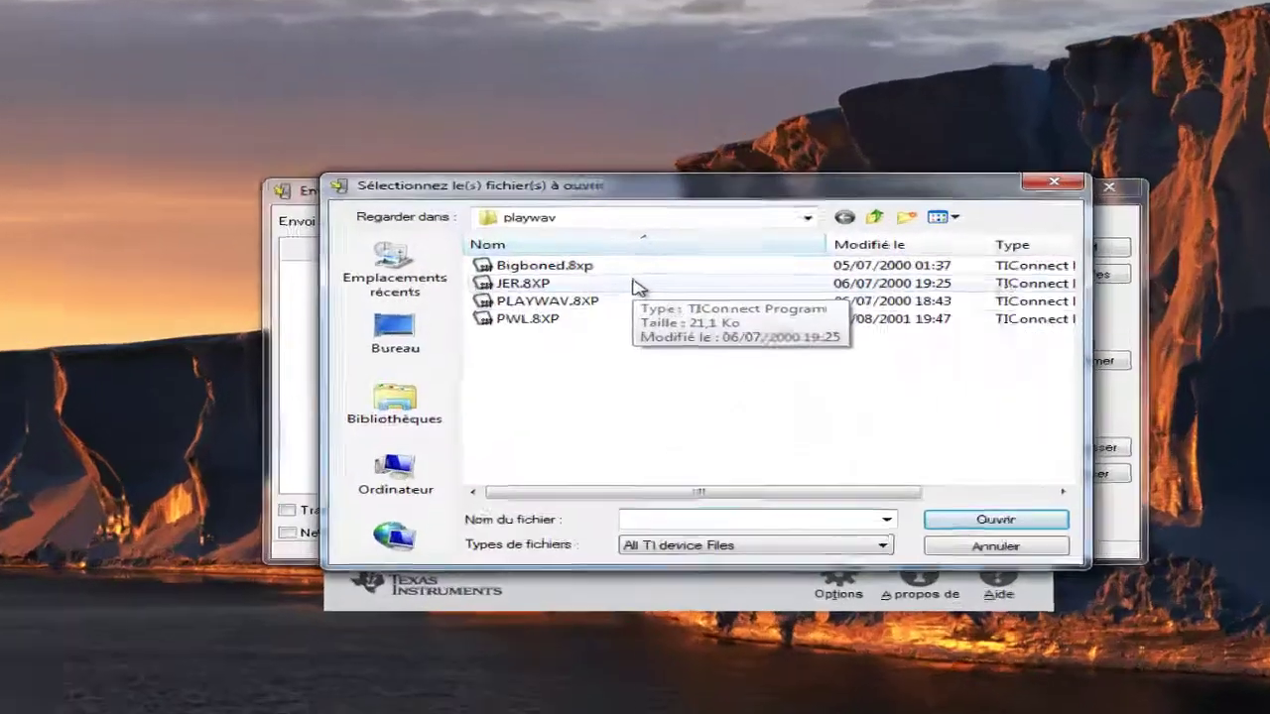
left_click(584, 279)
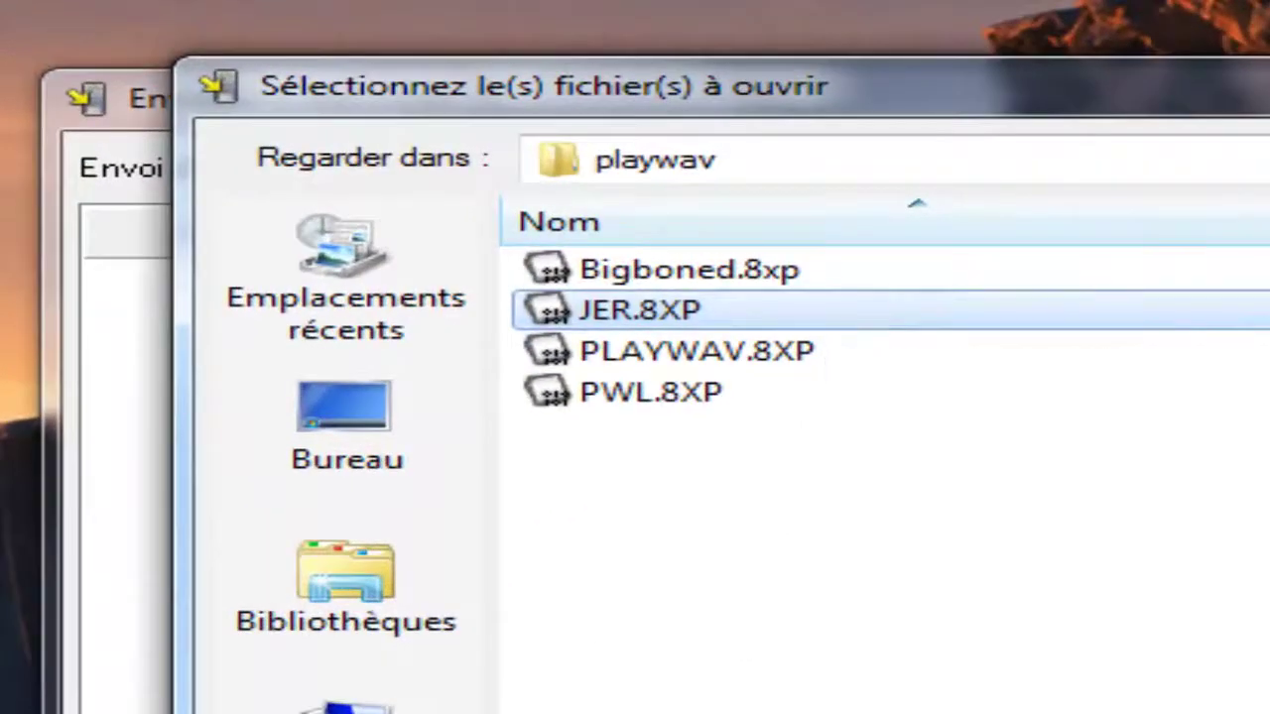
key("Return")
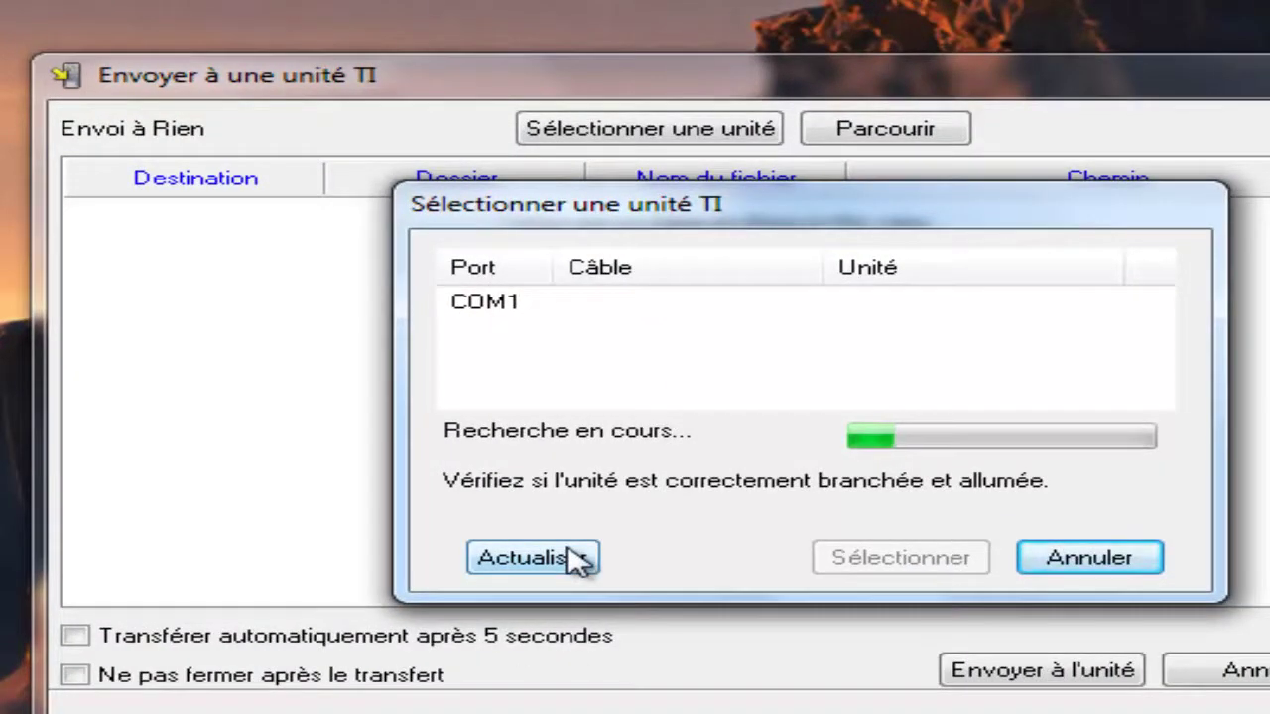
Refresh the device search and select the TI-84 Plus Silver Edition on port USB 1 as the receiving calculator.
left_click(563, 558)
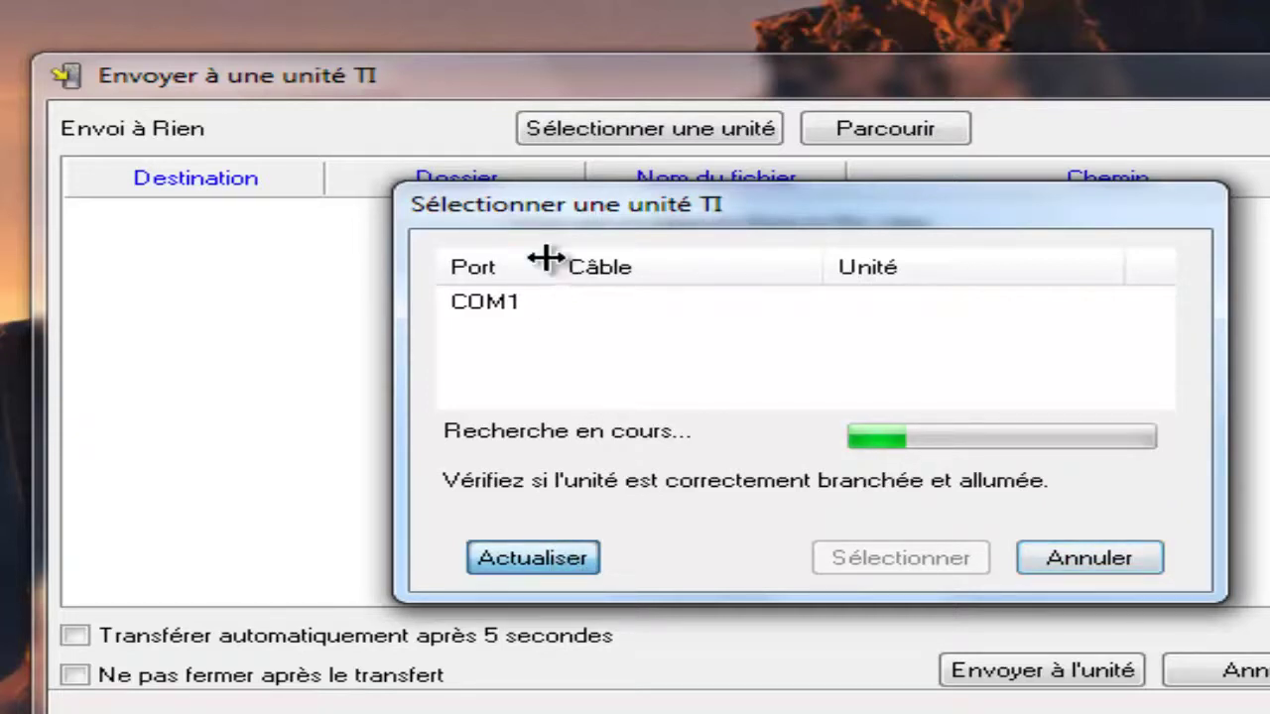
left_click(534, 305)
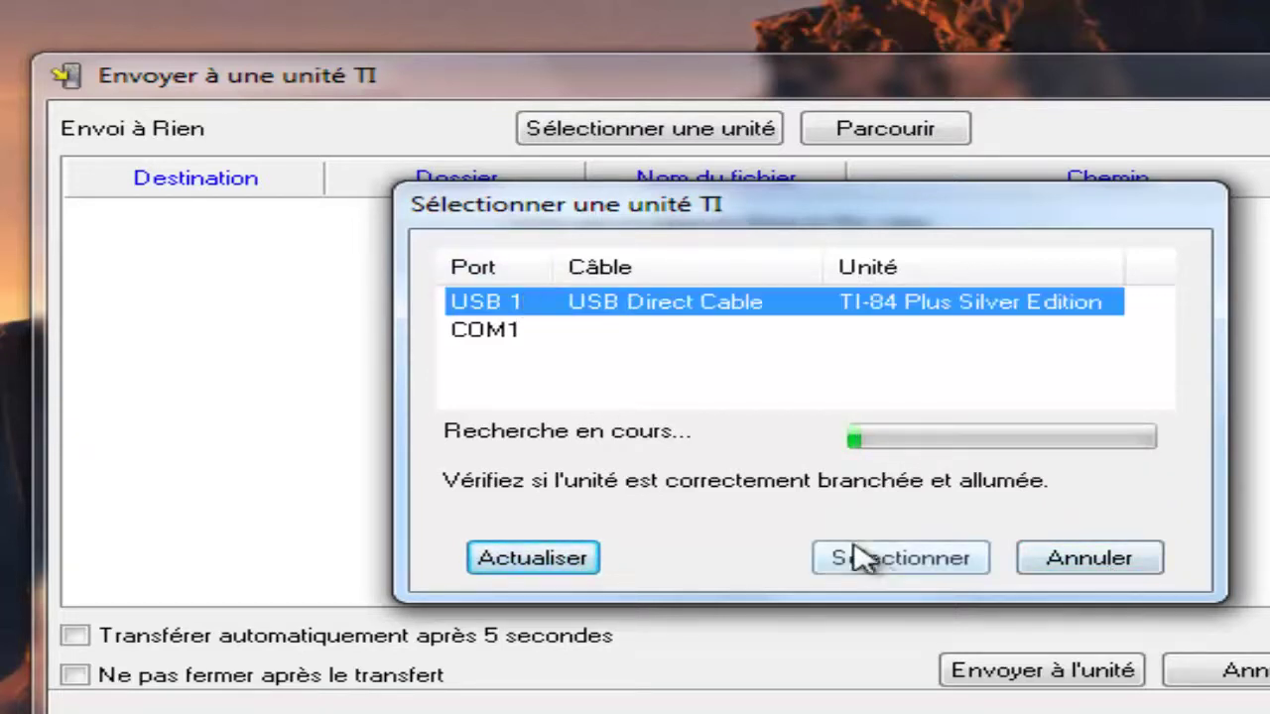
left_click(901, 558)
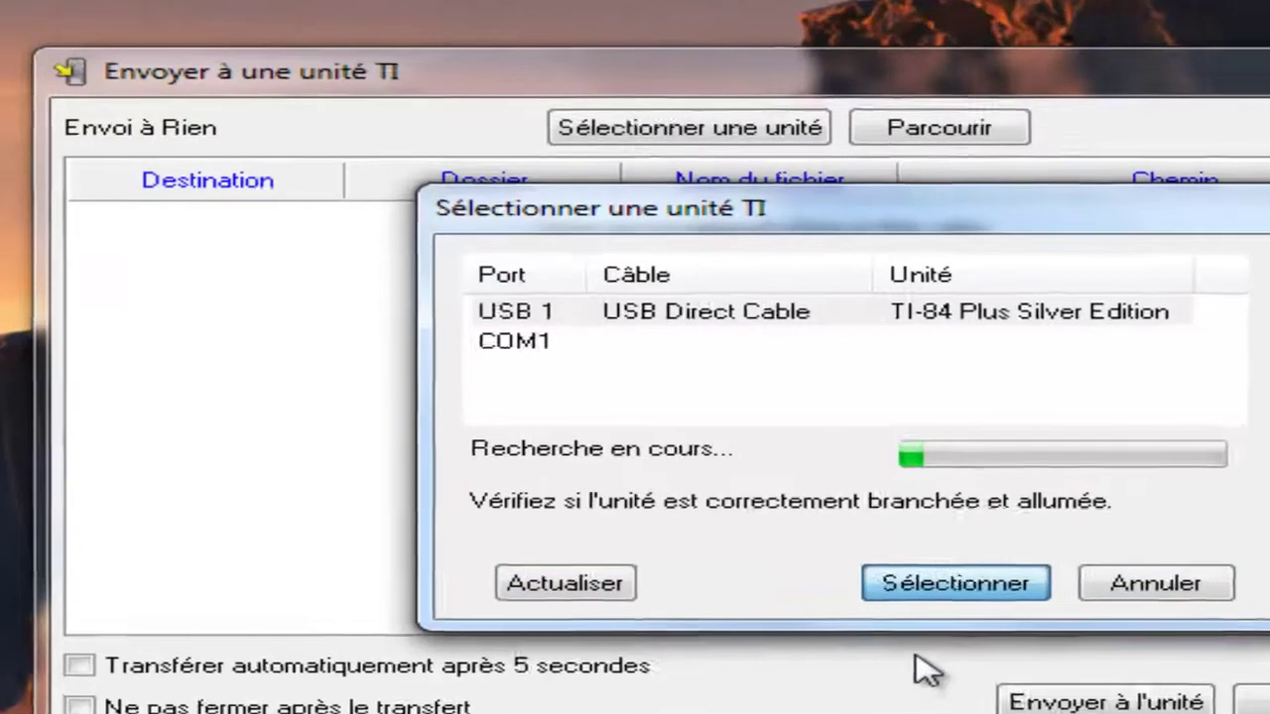
left_click(933, 584)
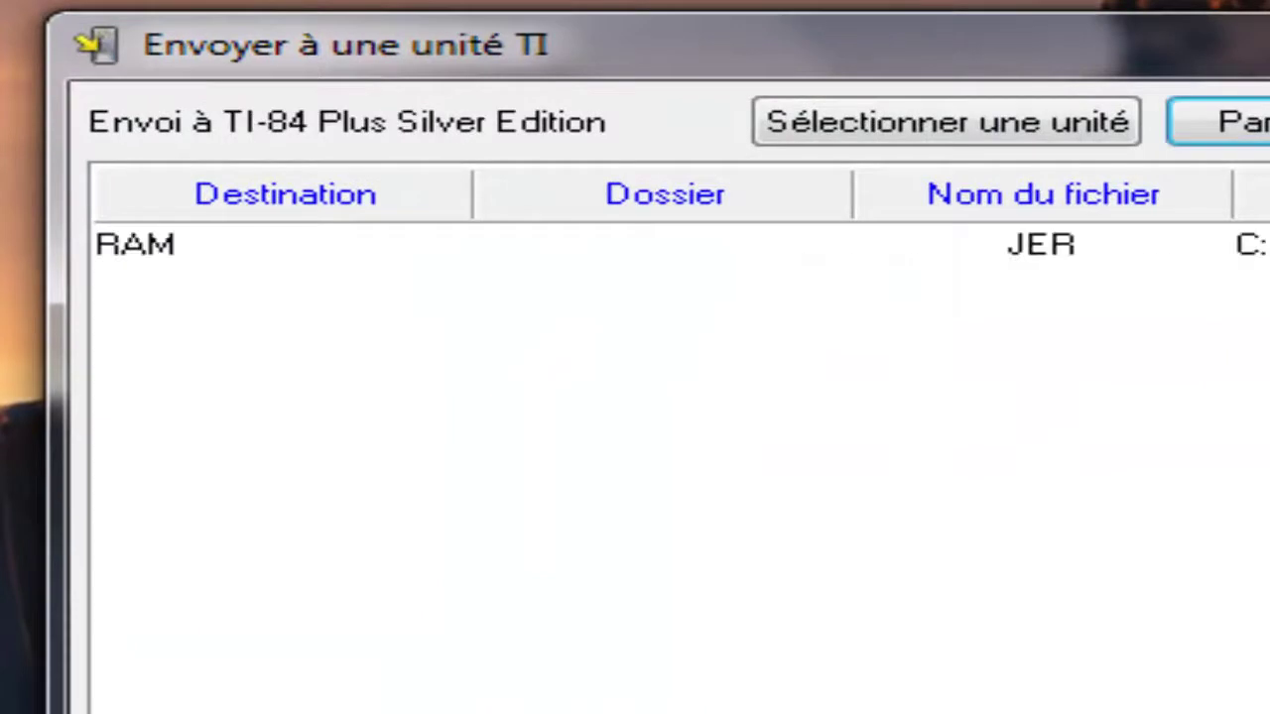
Set JER's destination to Archives for its transfer to the calculator, and close TI Connect.
left_click(303, 249)
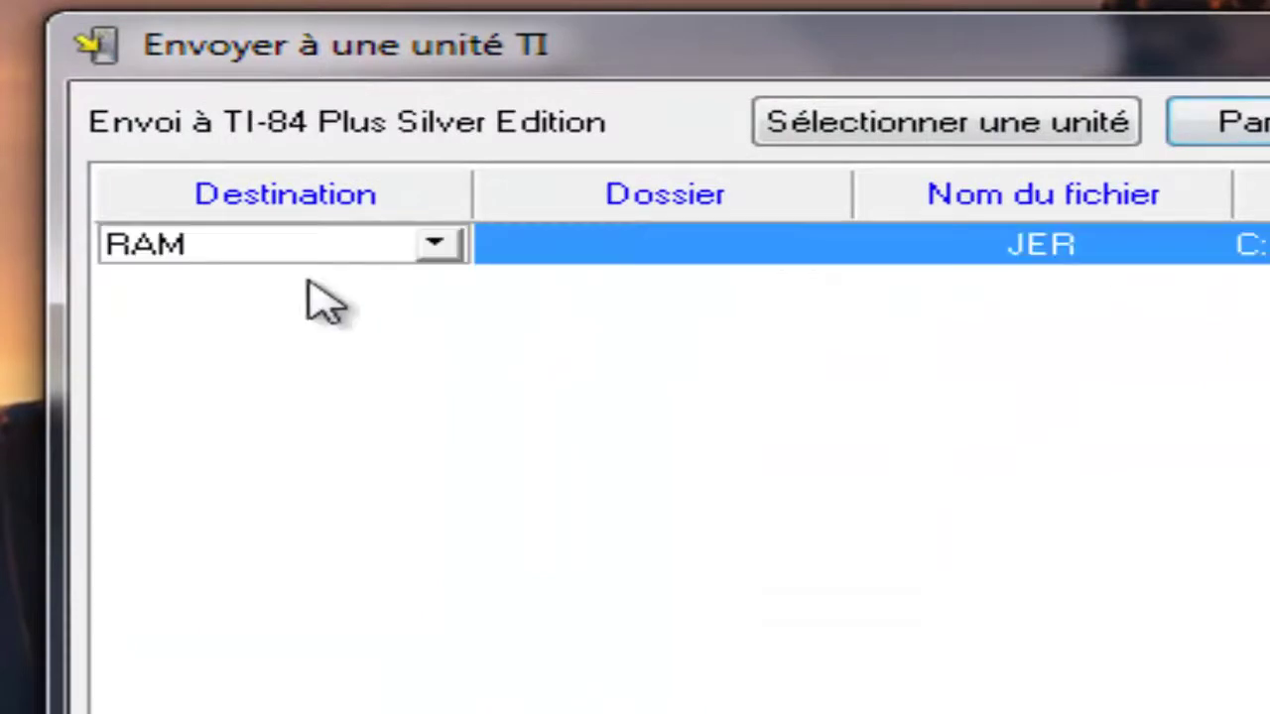
left_click(434, 244)
left_click(357, 349)
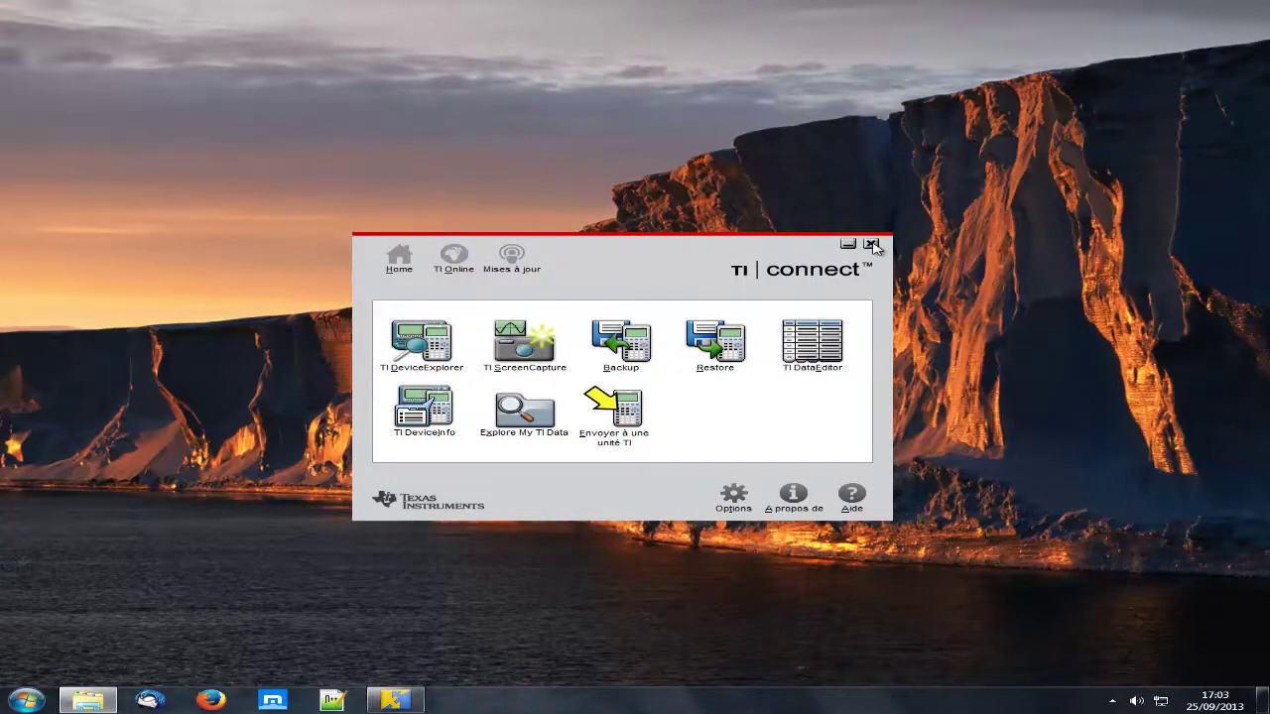
left_click(871, 244)
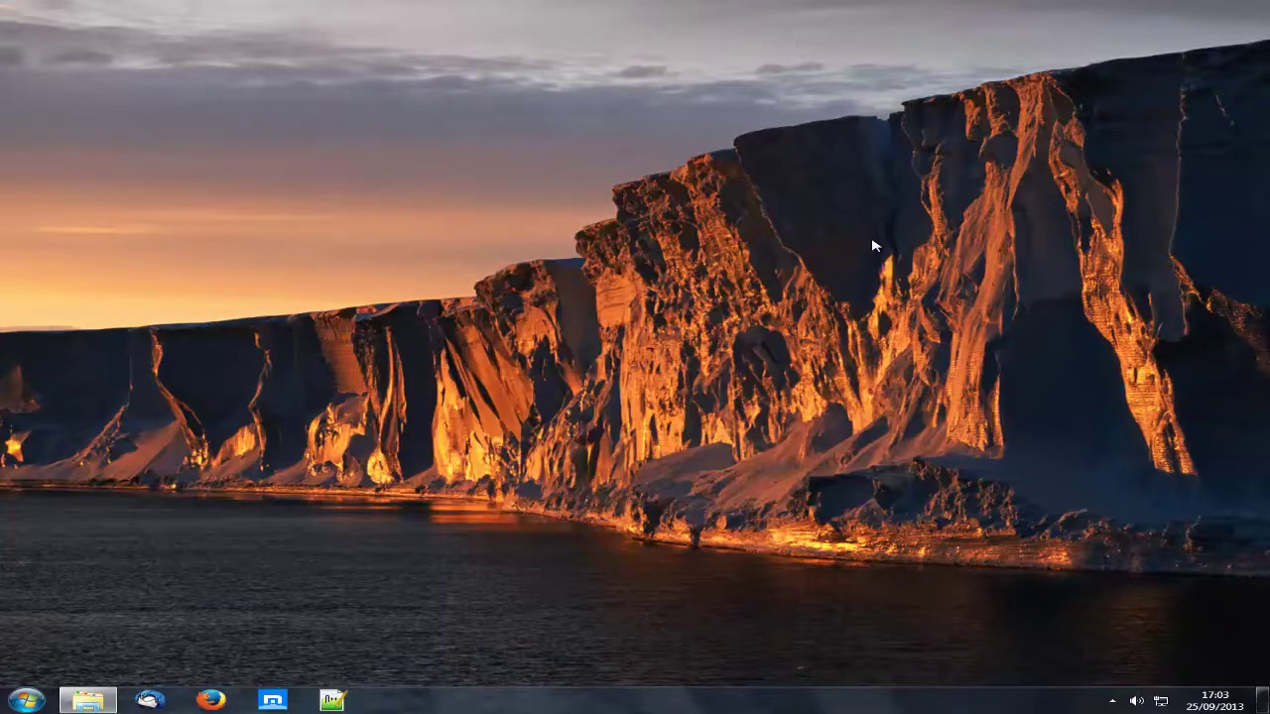